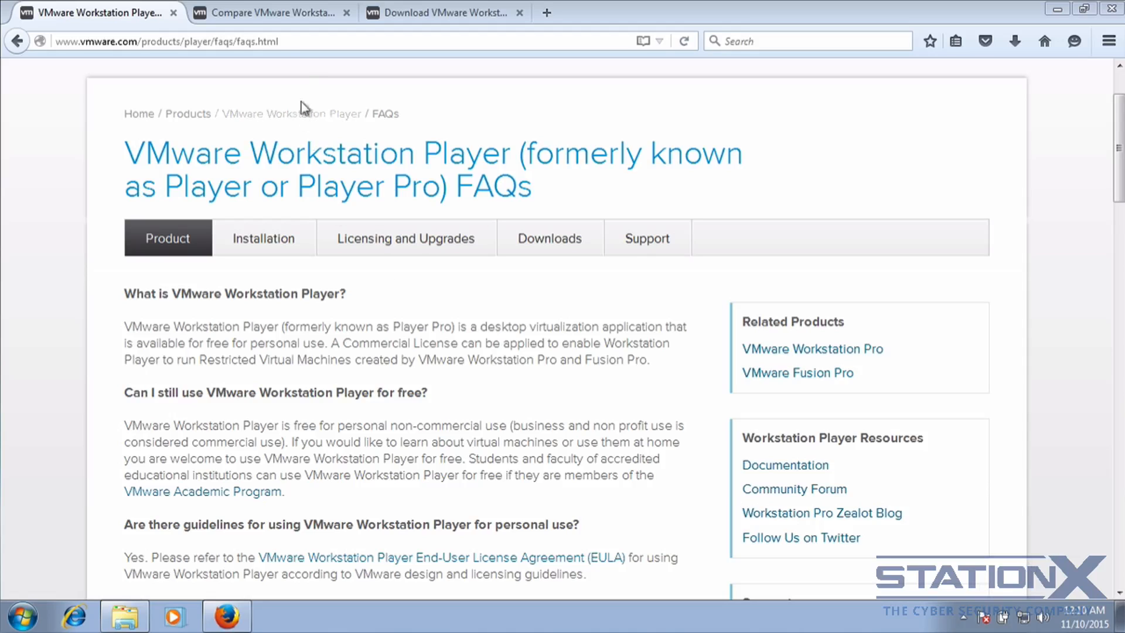
Review the Workstation Player FAQ page, the Player versus Pro feature comparison and the Workstation Player download page
left_click(287, 43)
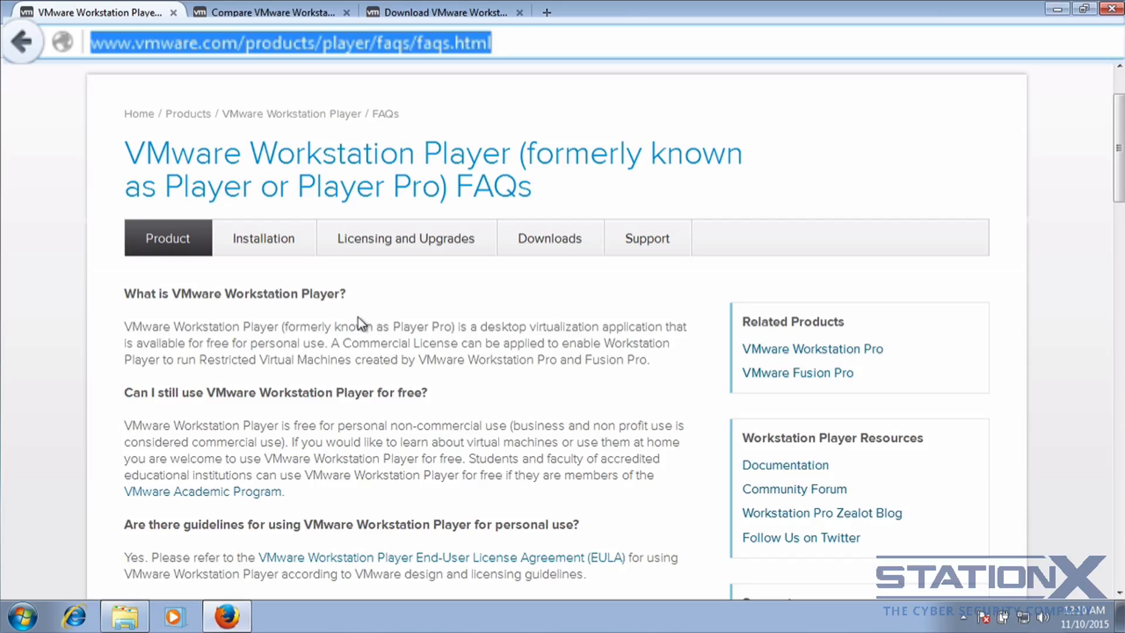
scroll(361, 321, "down", 3)
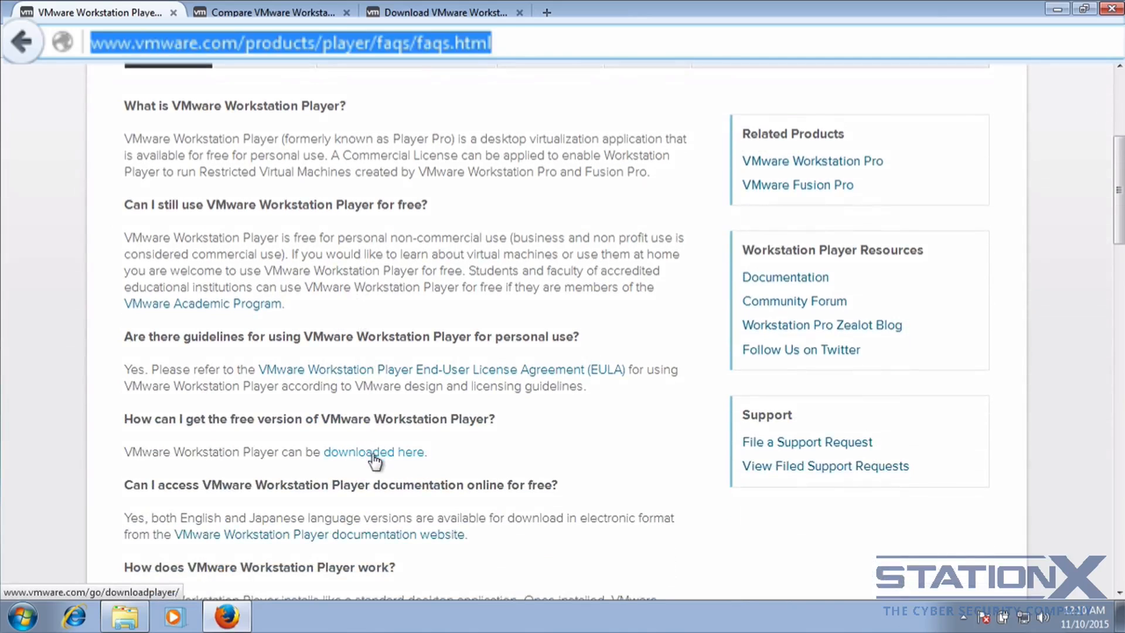
key("ctrl+Tab")
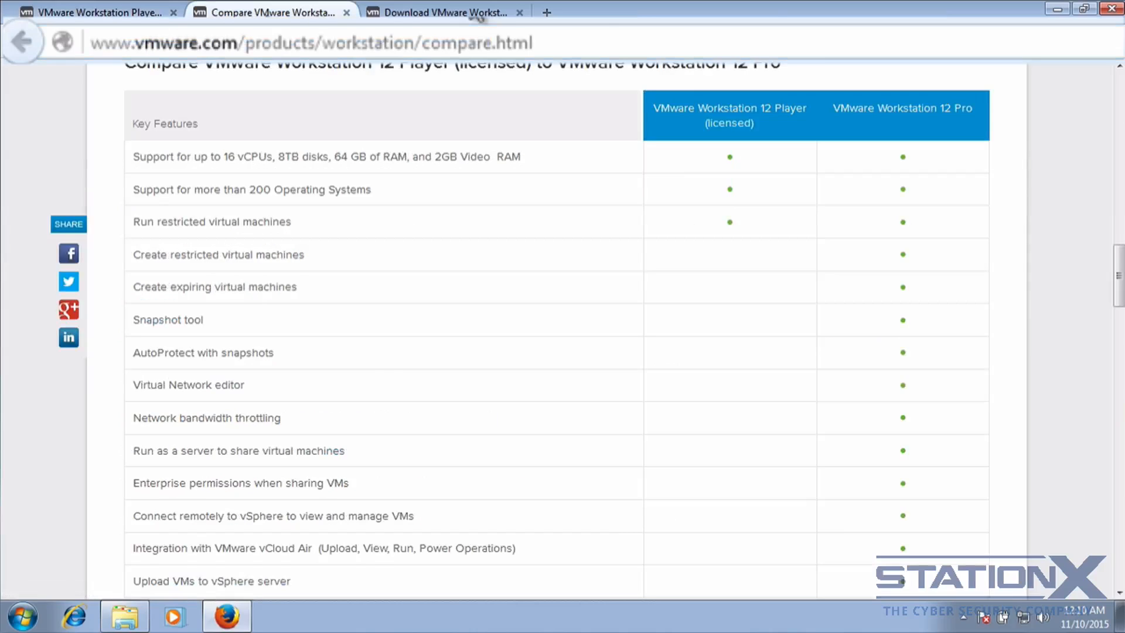
left_click(477, 14)
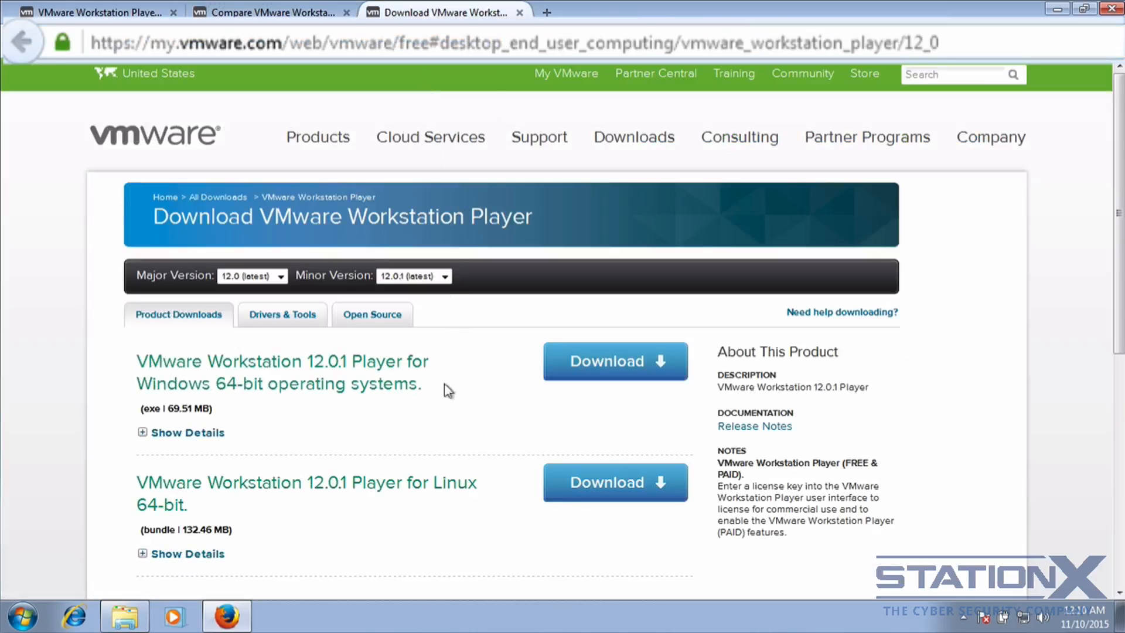
left_click(867, 40)
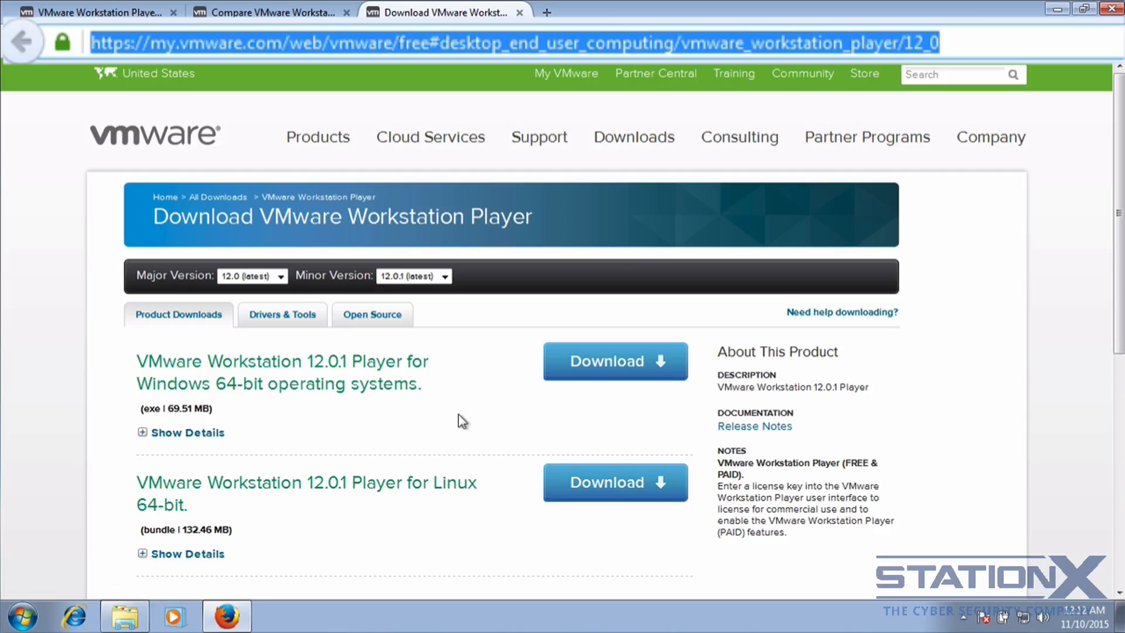
left_click(270, 11)
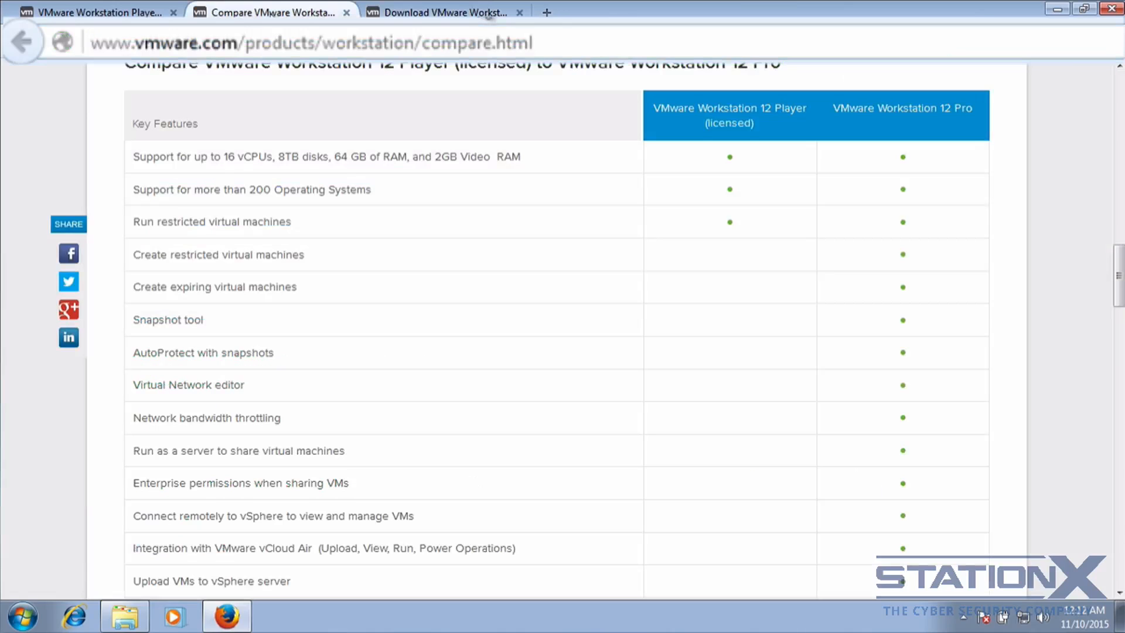
left_click(573, 43)
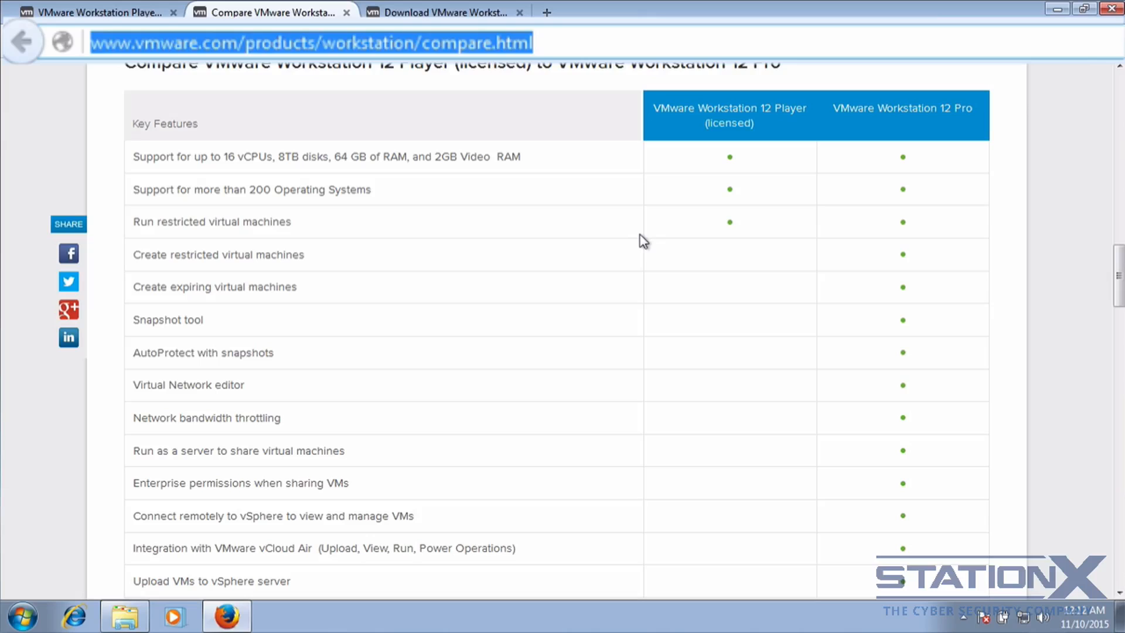
left_click(440, 11)
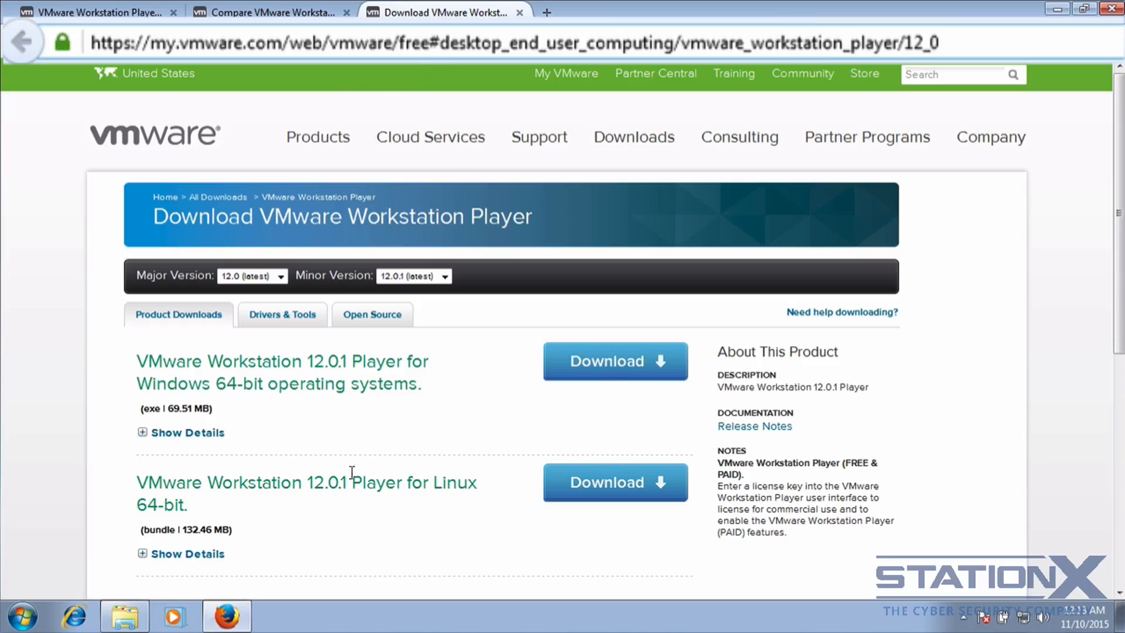
Launch the VMware-player-12.0.1-3160714 installer from the Downloads folder and allow it to make changes to the computer
left_click(133, 620)
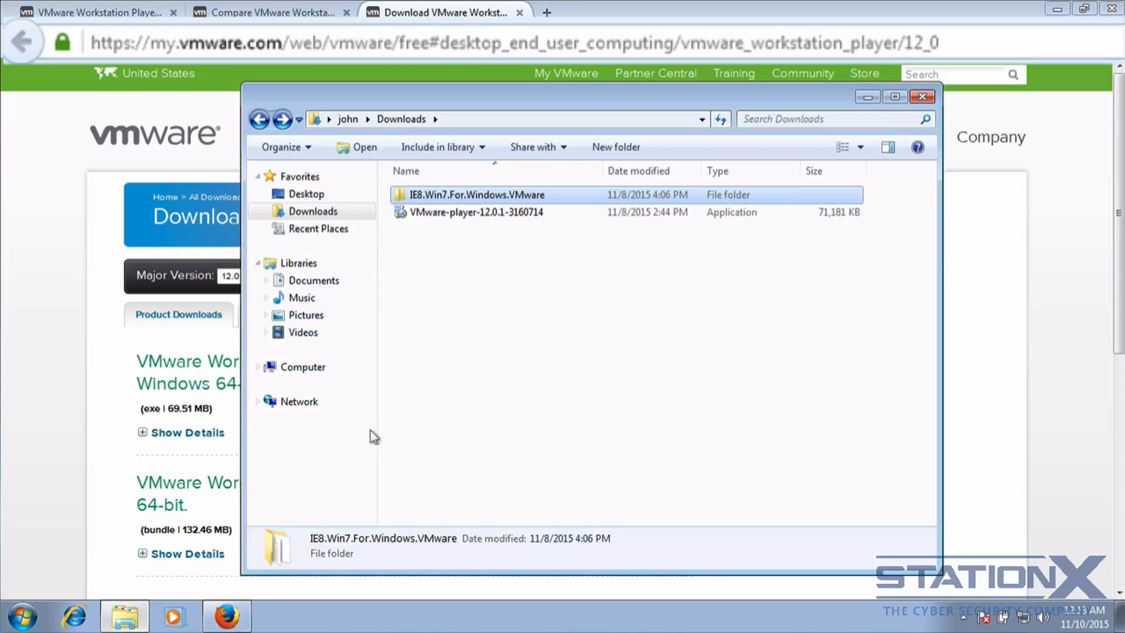
left_click(438, 214)
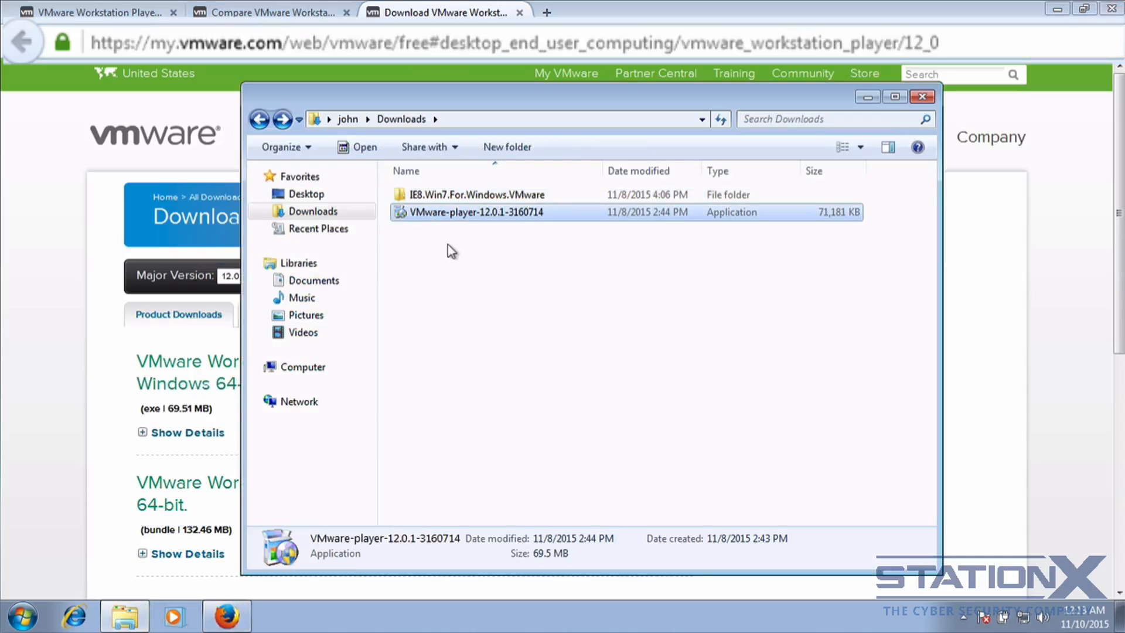
double_click(437, 214)
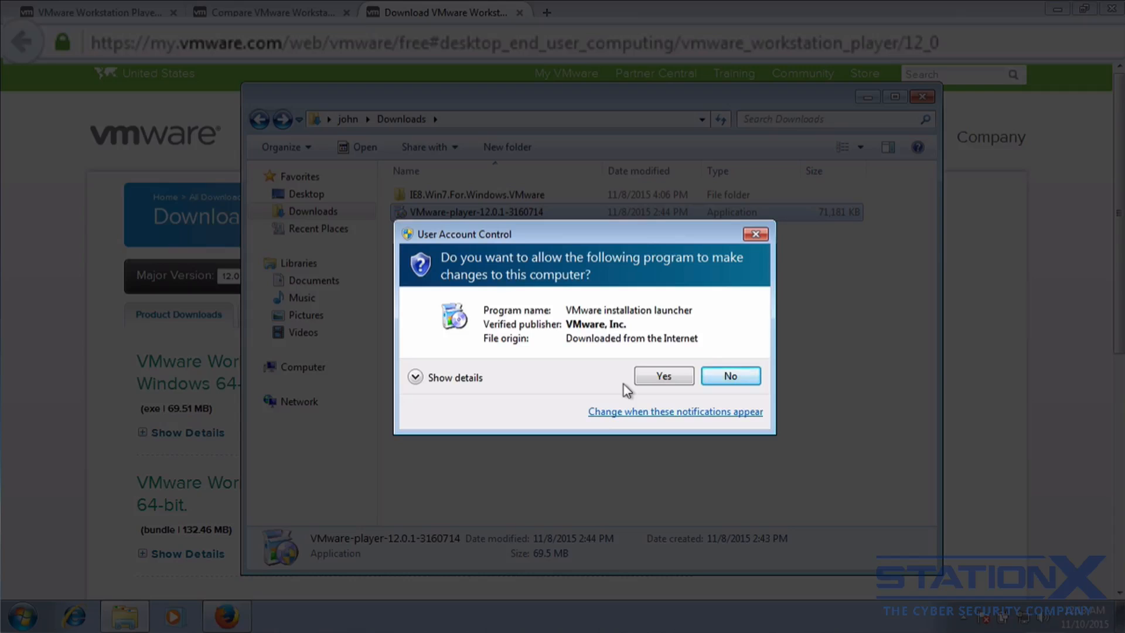
left_click(661, 381)
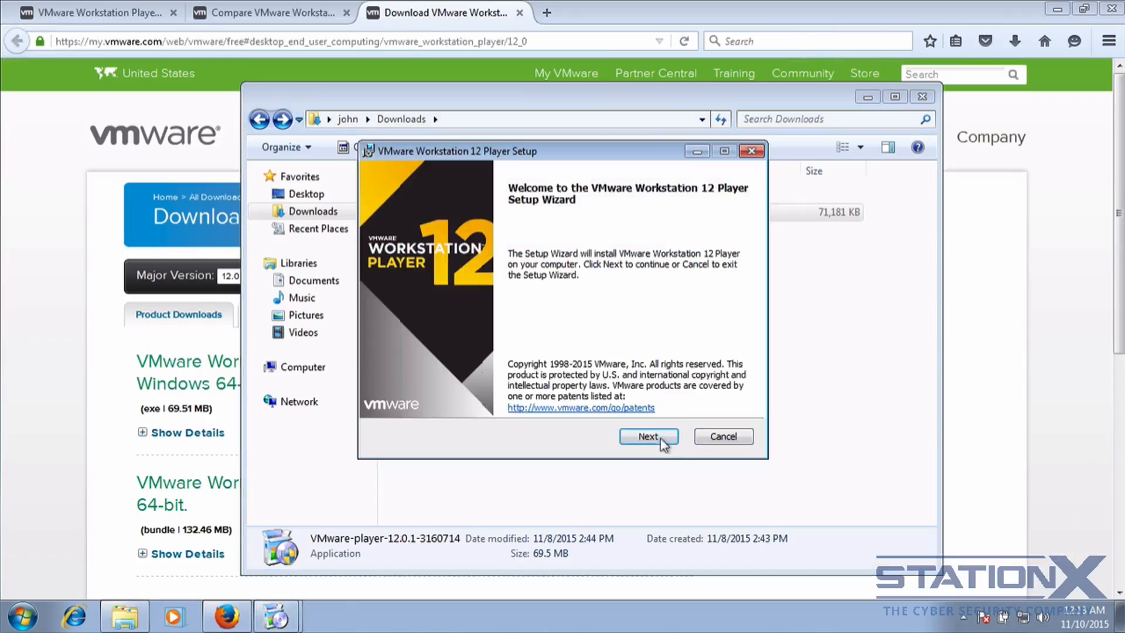
Accept the license agreement in the setup wizard and include the Enhanced Keyboard Driver at the default install location
left_click(649, 436)
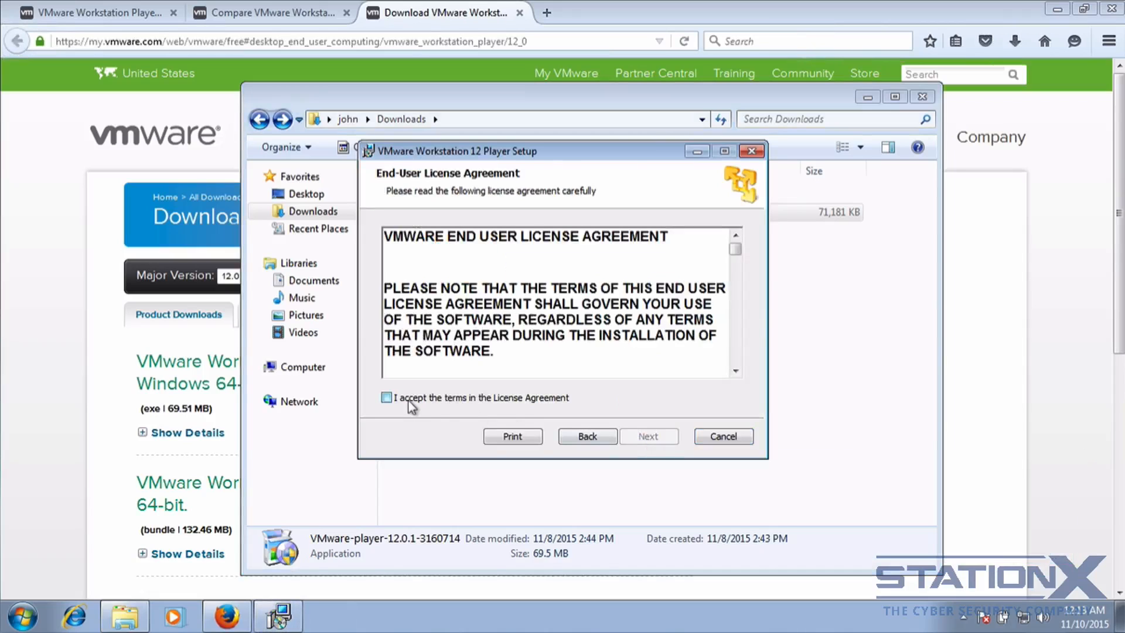
left_click(410, 400)
left_click(657, 437)
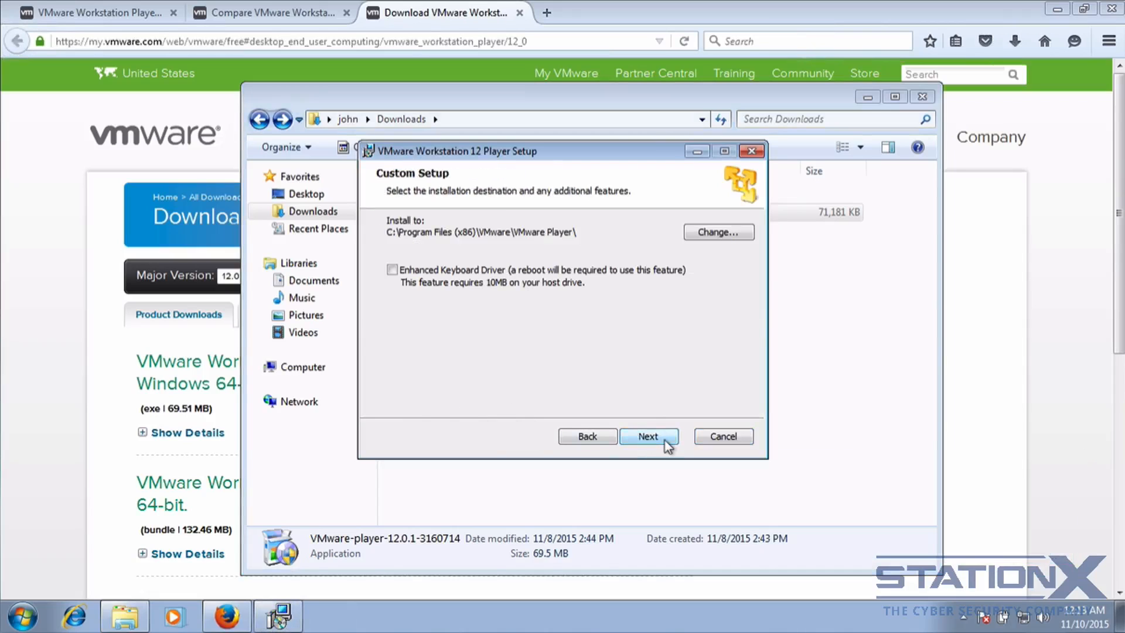
left_click(392, 271)
left_click(658, 438)
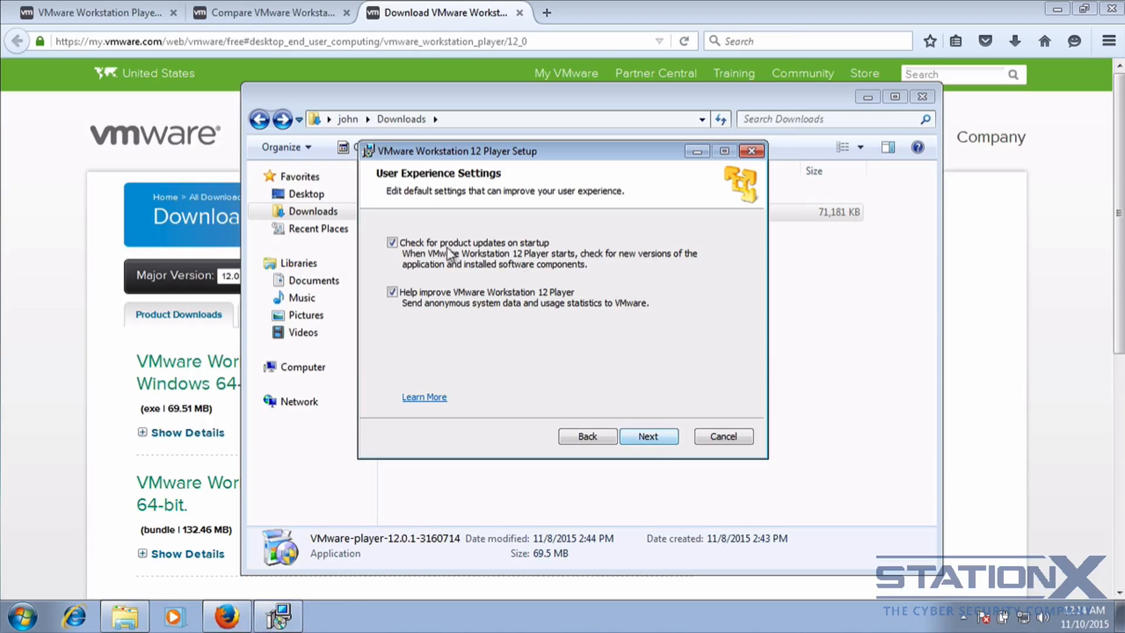
Turn off the startup check for product updates and the sending of anonymous usage statistics
left_click(393, 244)
left_click(392, 292)
left_click(658, 440)
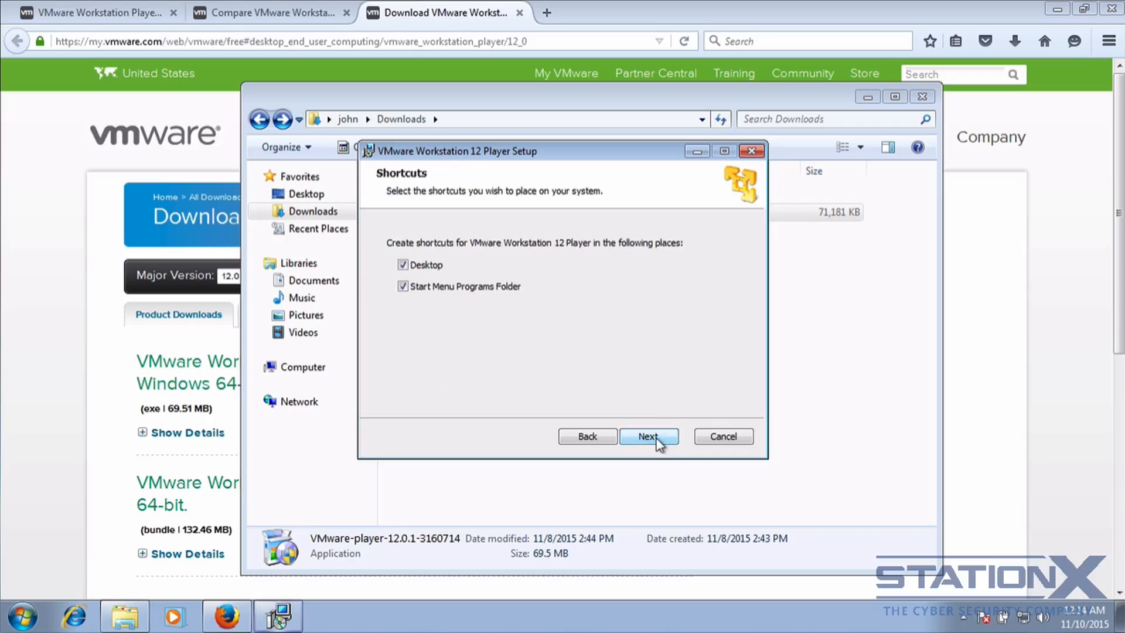
Keep the Desktop and Start Menu Programs Folder shortcuts, and run the Player installation through to closing the wizard
left_click(656, 437)
left_click(655, 437)
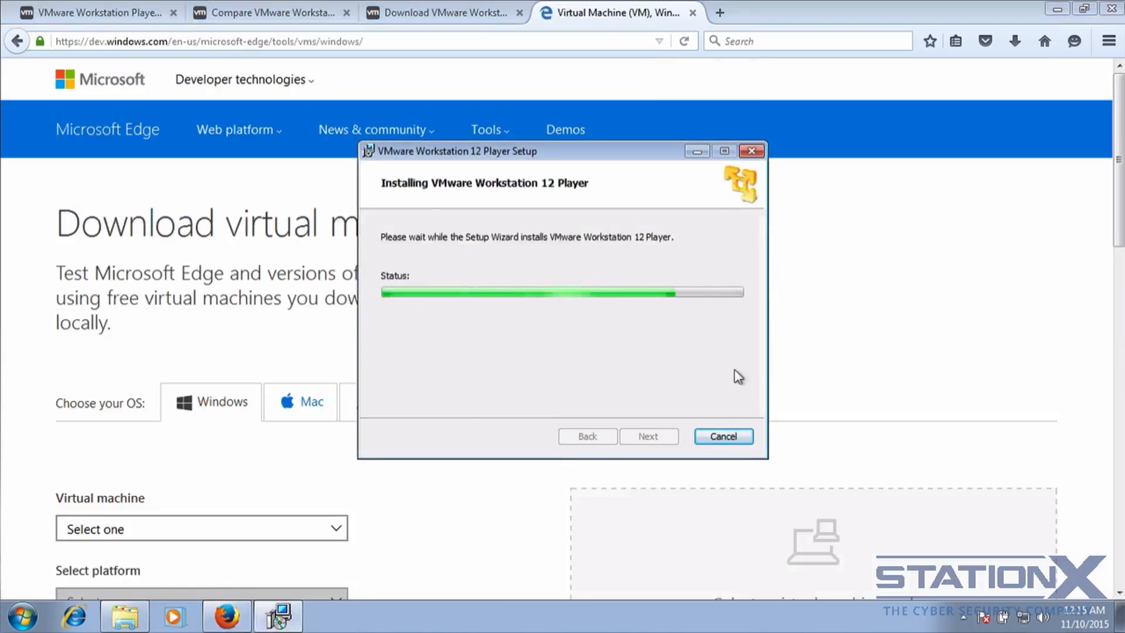
left_click(724, 436)
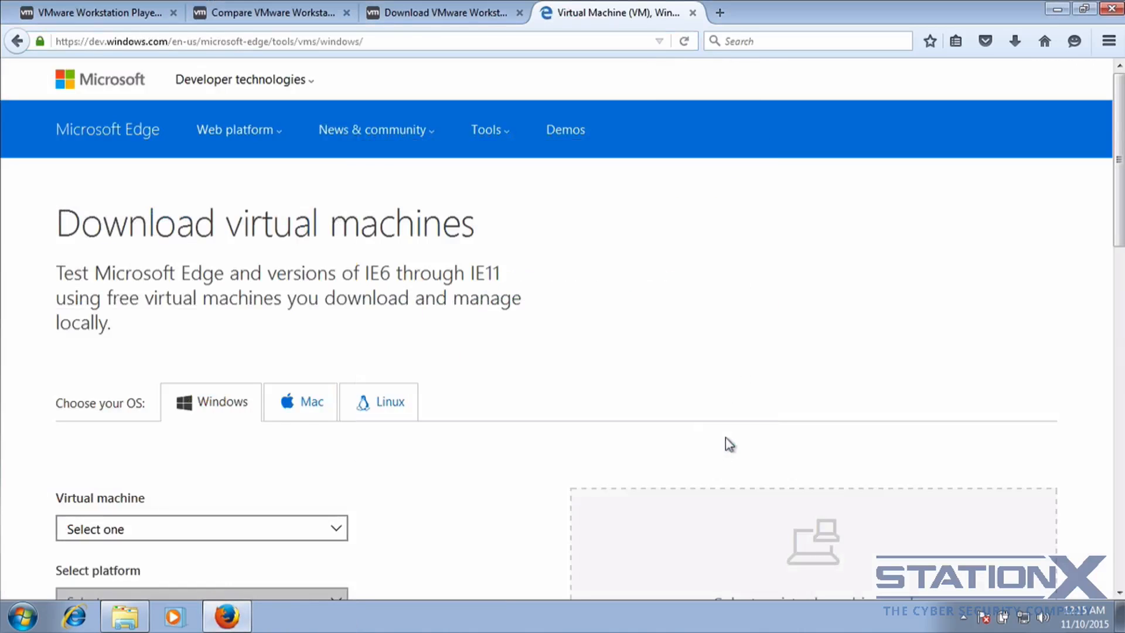
Start VMware Workstation 12 Player, move its window fully into view and select the IE8 - Win7 virtual machine
left_click(23, 618)
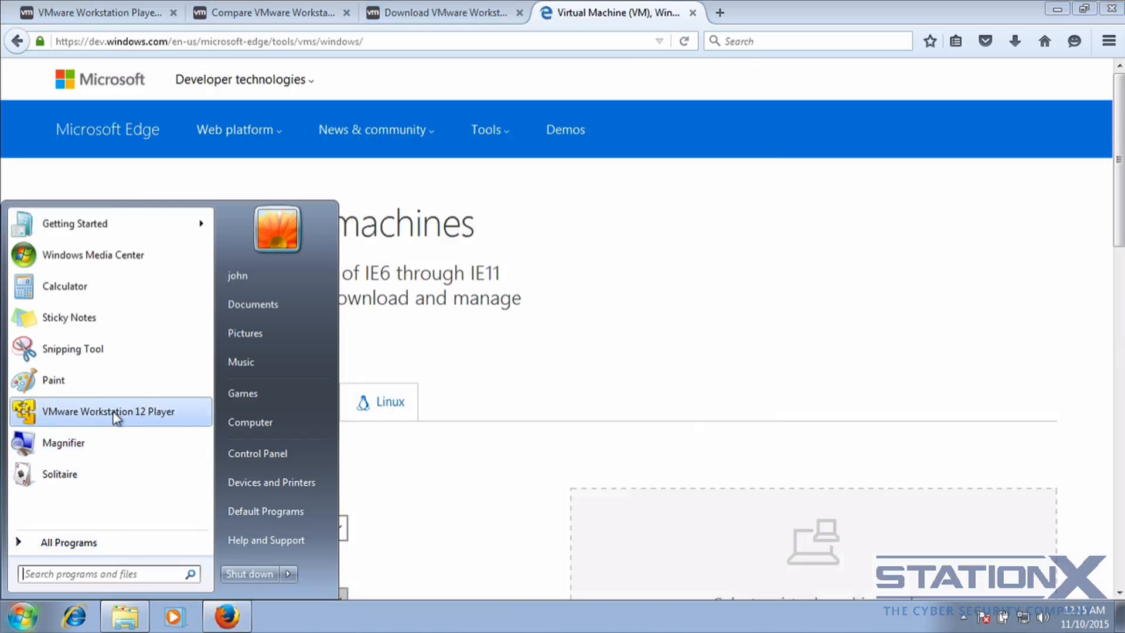
left_click(129, 412)
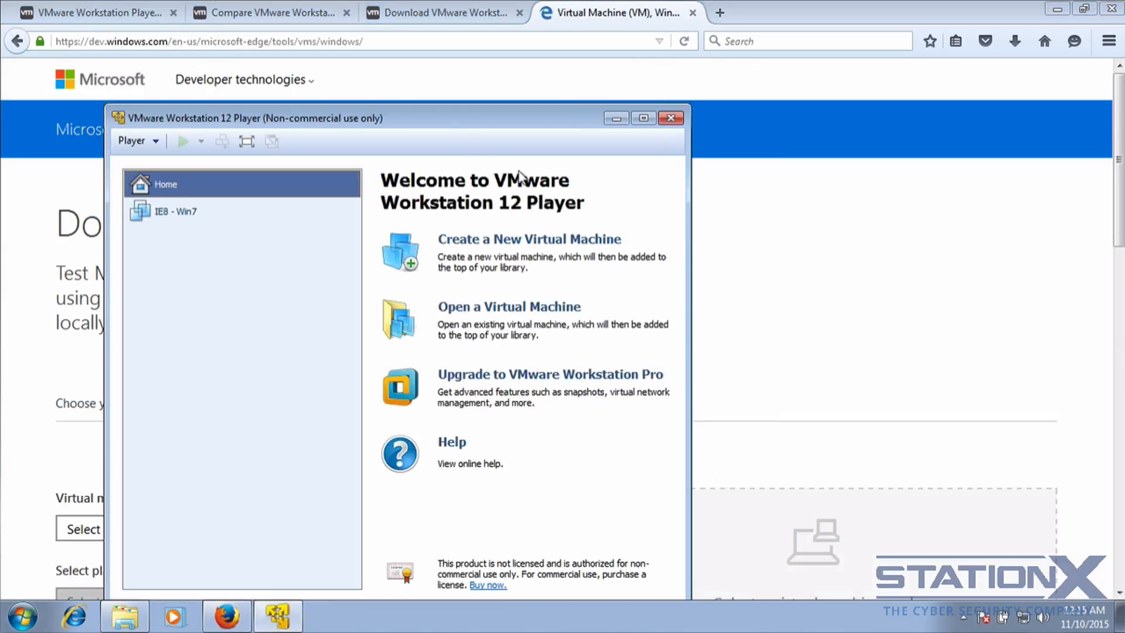
left_click_drag(408, 124, 654, 39)
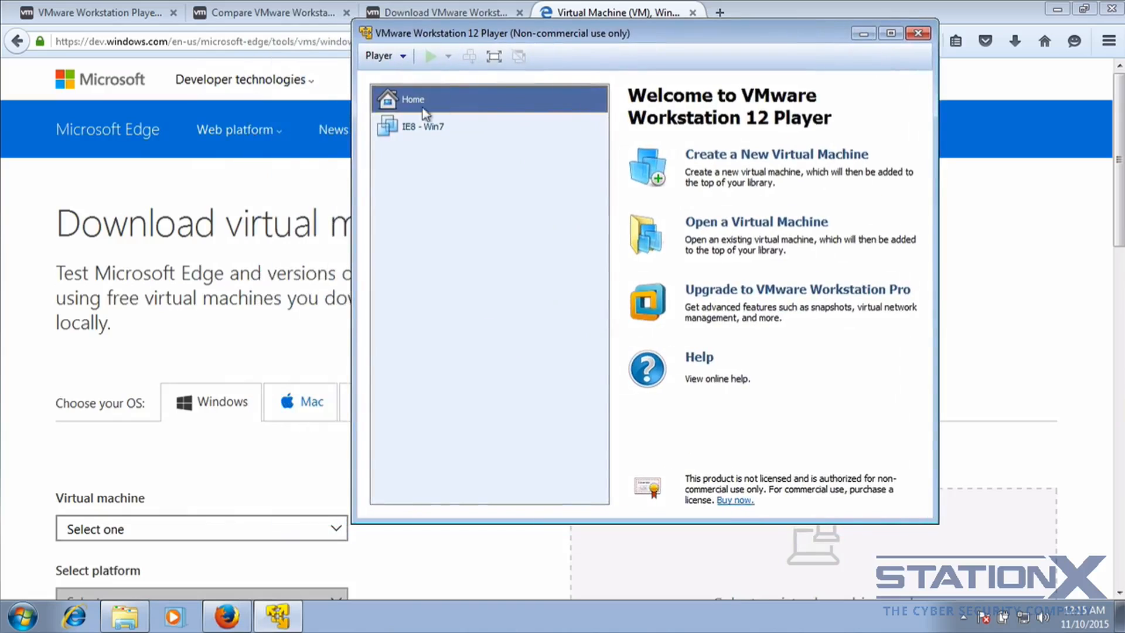
left_click(409, 133)
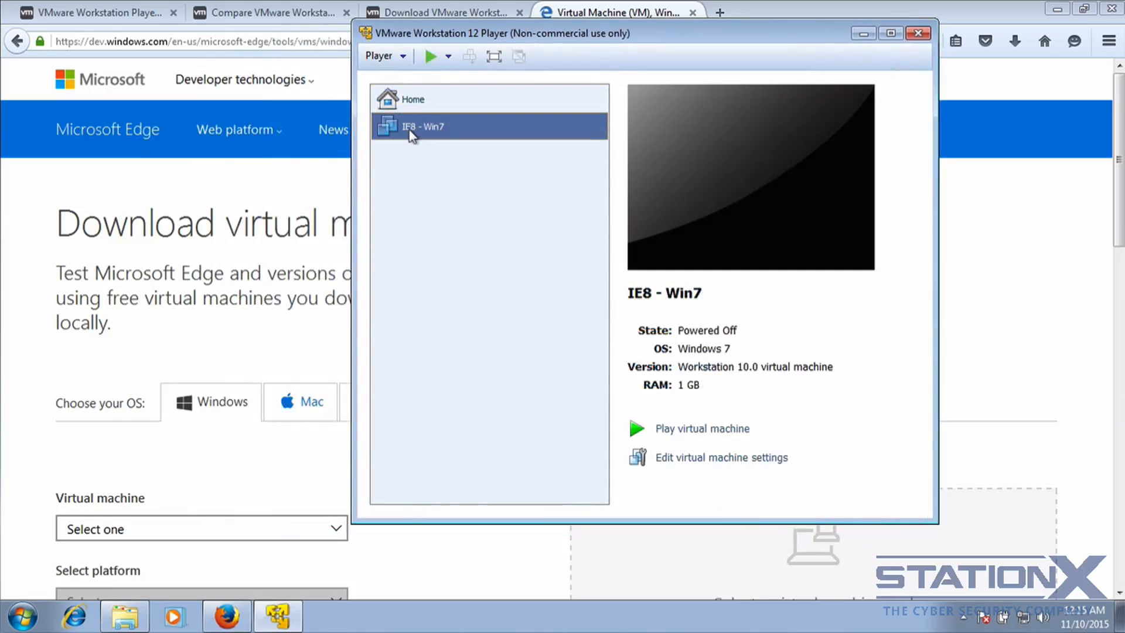
Switch to Firefox and examine the Microsoft Edge virtual machine download options and the page's address
left_click(317, 188)
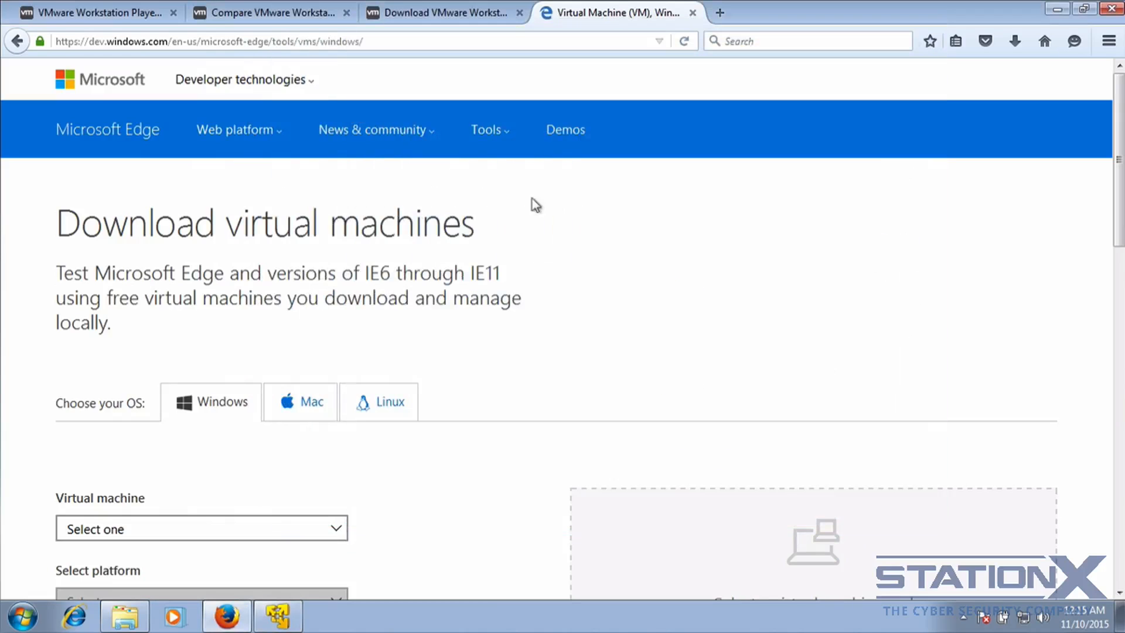
scroll(557, 202, "down", 5)
scroll(462, 261, "up", 2)
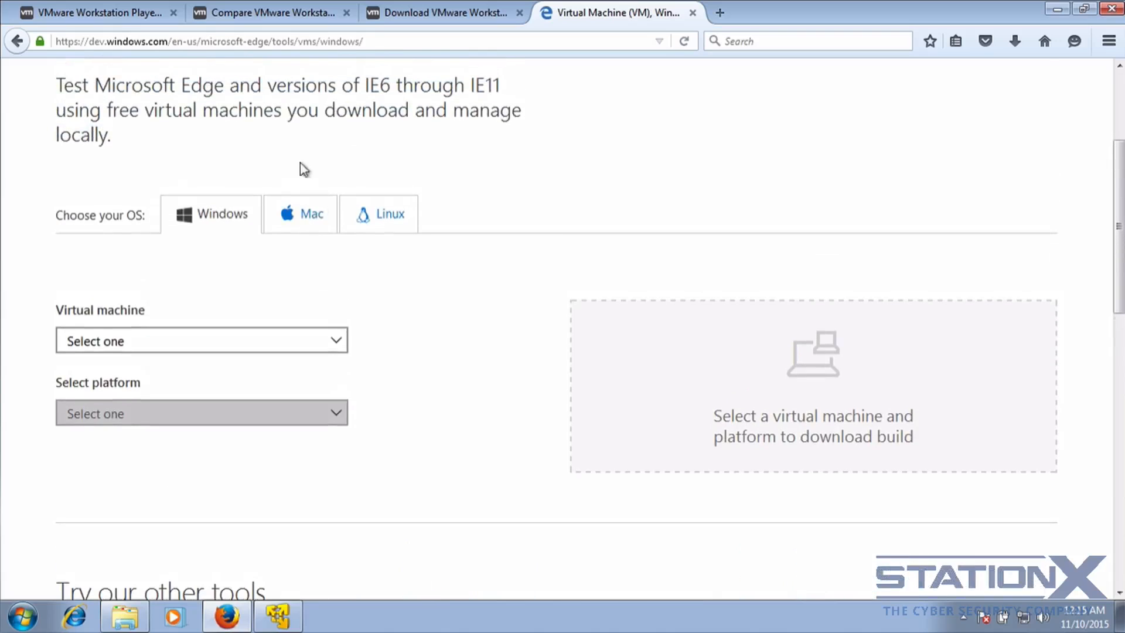
left_click(369, 41)
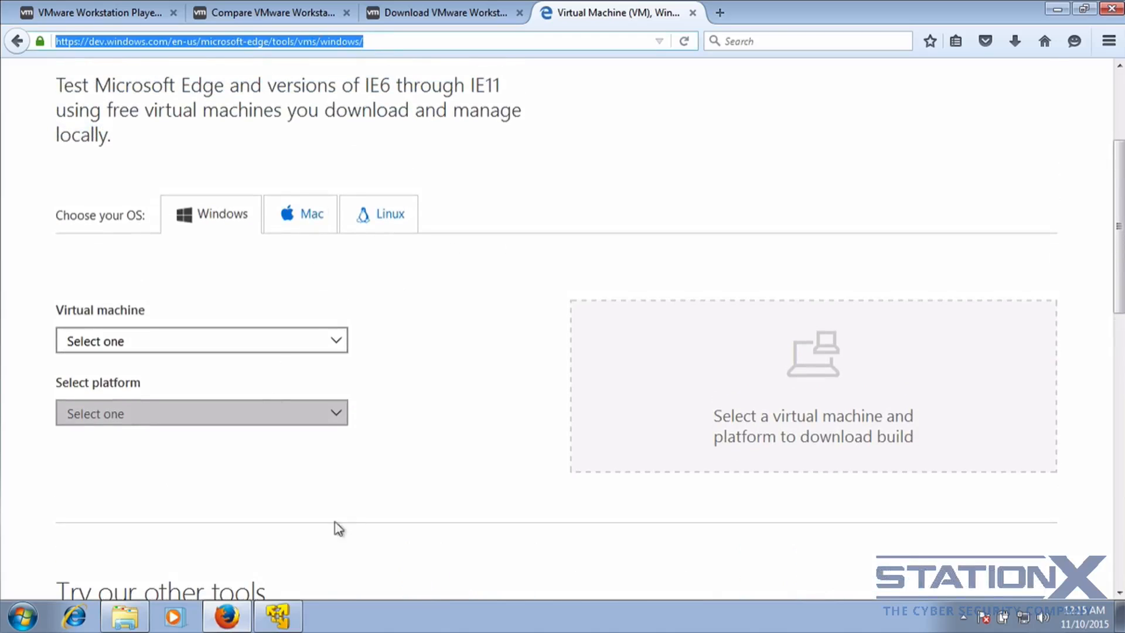
Return to VMware Workstation 12 Player and remove the IE8 - Win7 virtual machine from the library
left_click(291, 620)
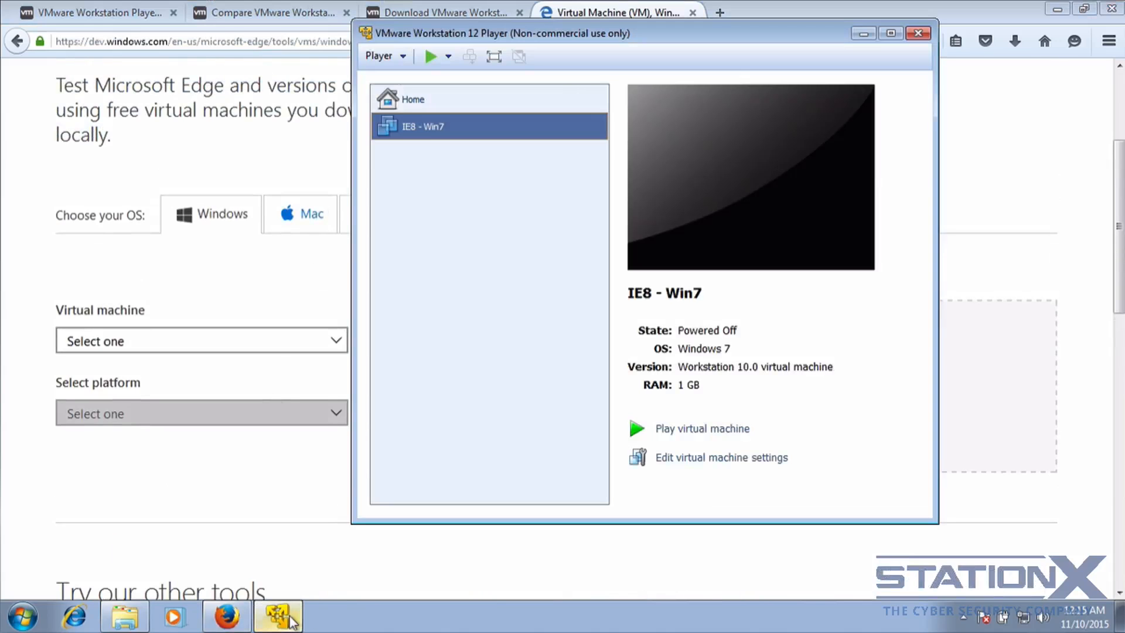
right_click(417, 126)
left_click(477, 171)
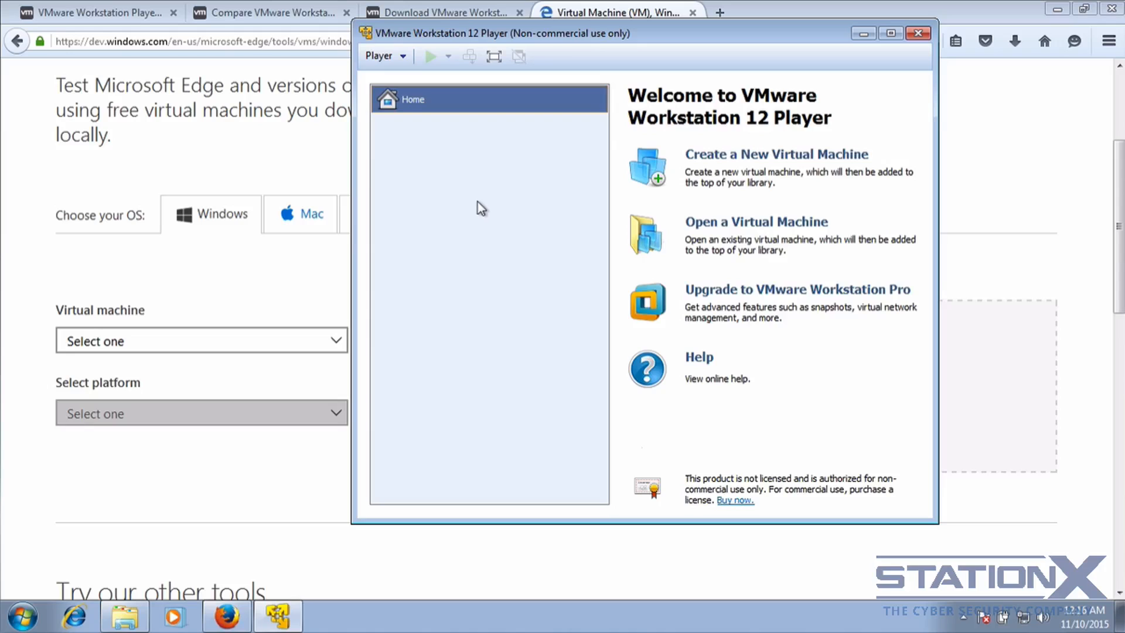
Import the IE8 - Win7 OVF file from the IE8.Win7.For.Windows.VMware folder in Downloads, keeping the suggested name and storage path
left_click(709, 226)
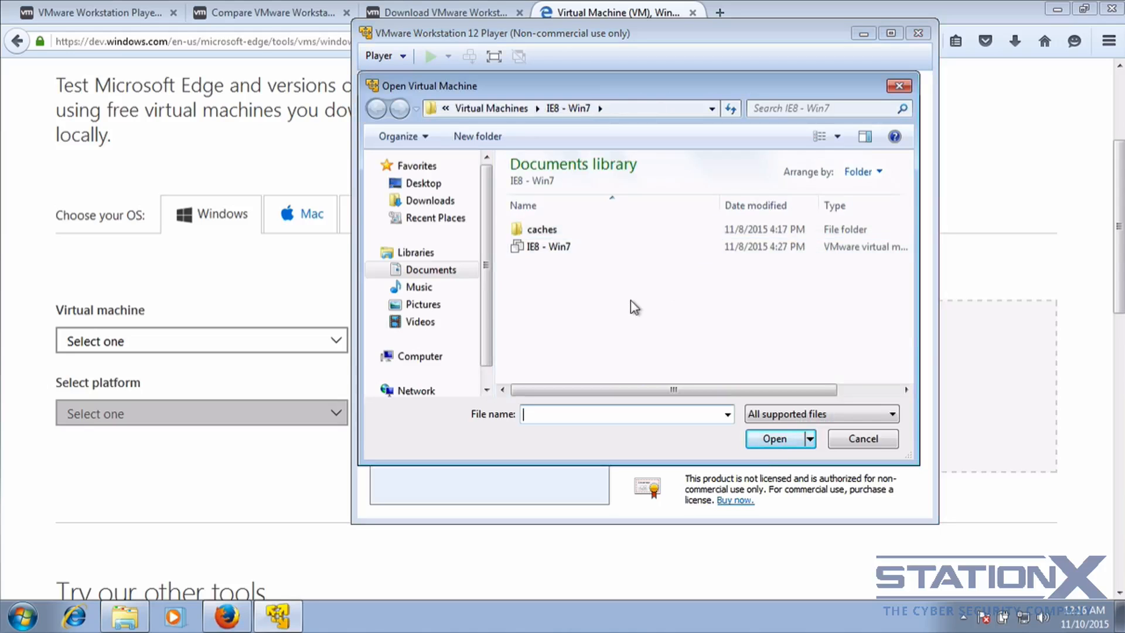
left_click(439, 201)
double_click(565, 185)
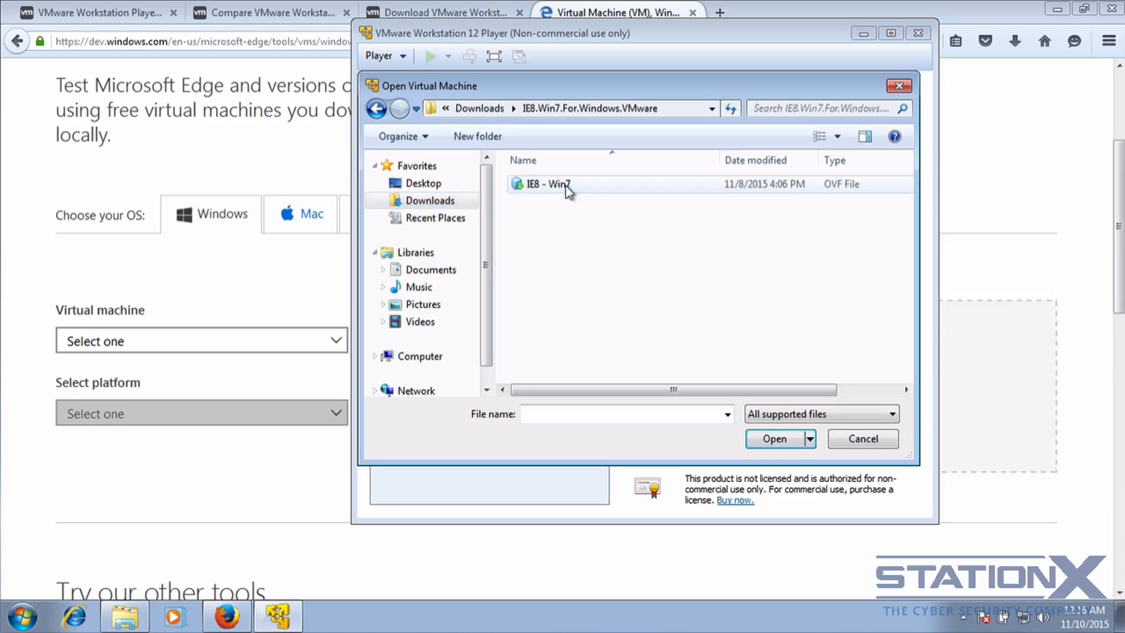
left_click(536, 185)
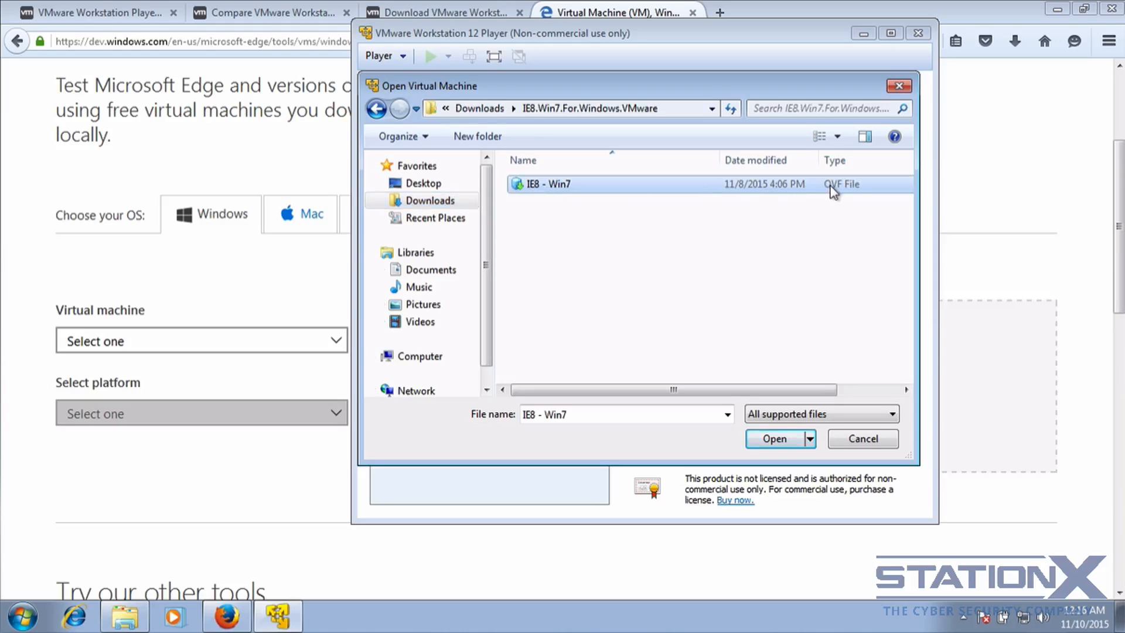
left_click(783, 440)
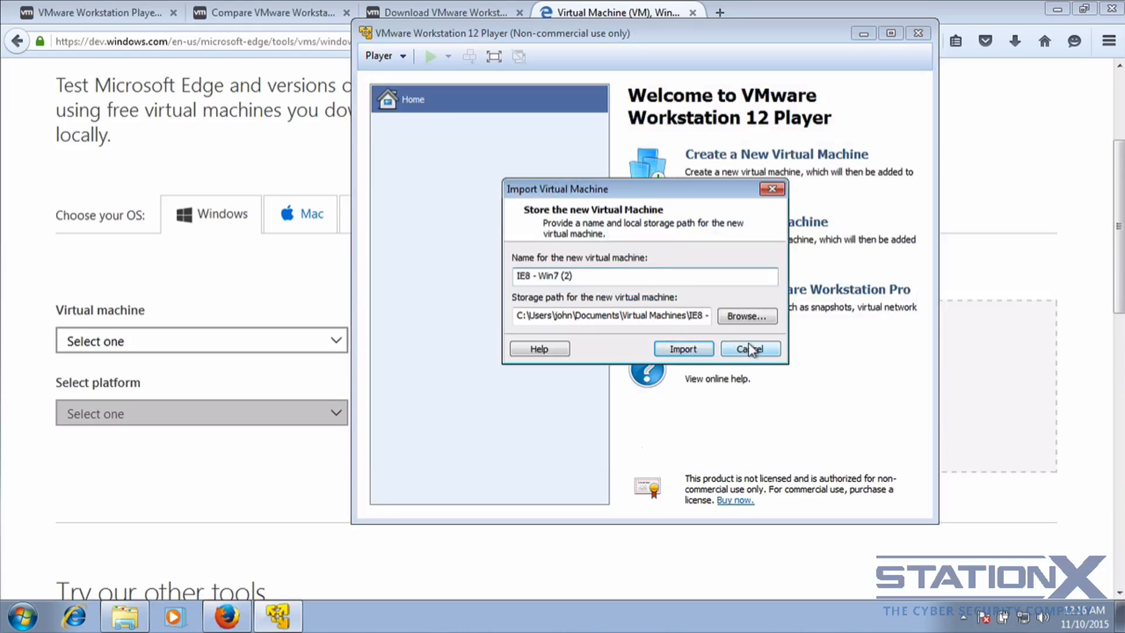
left_click(696, 352)
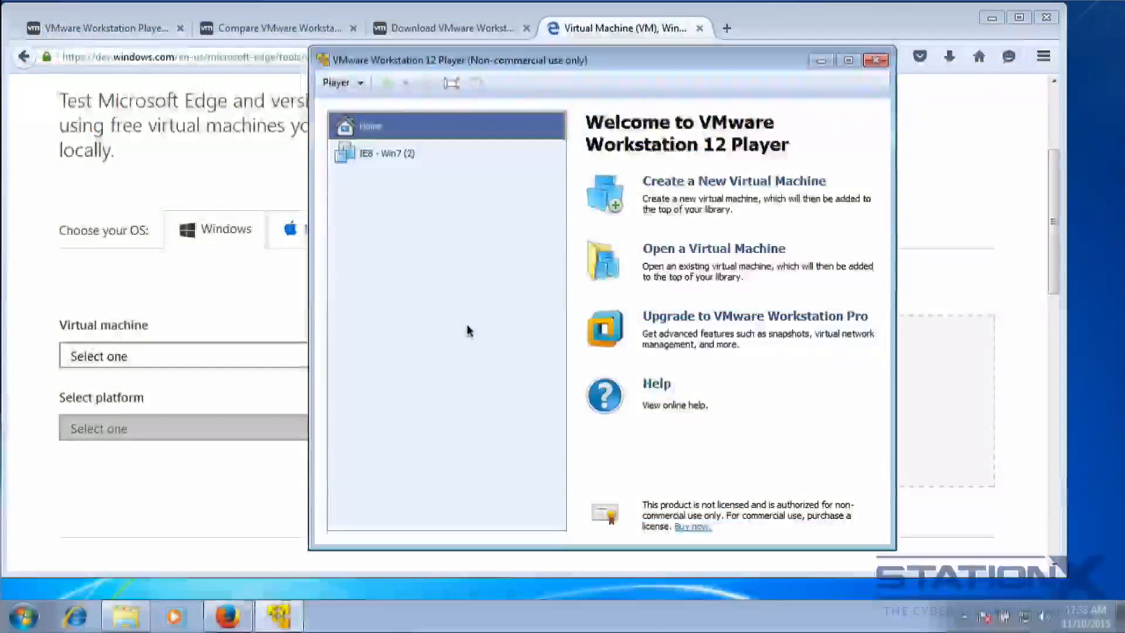
Open the virtual machine settings of the imported IE8 - Win7 (2) machine
left_click(378, 152)
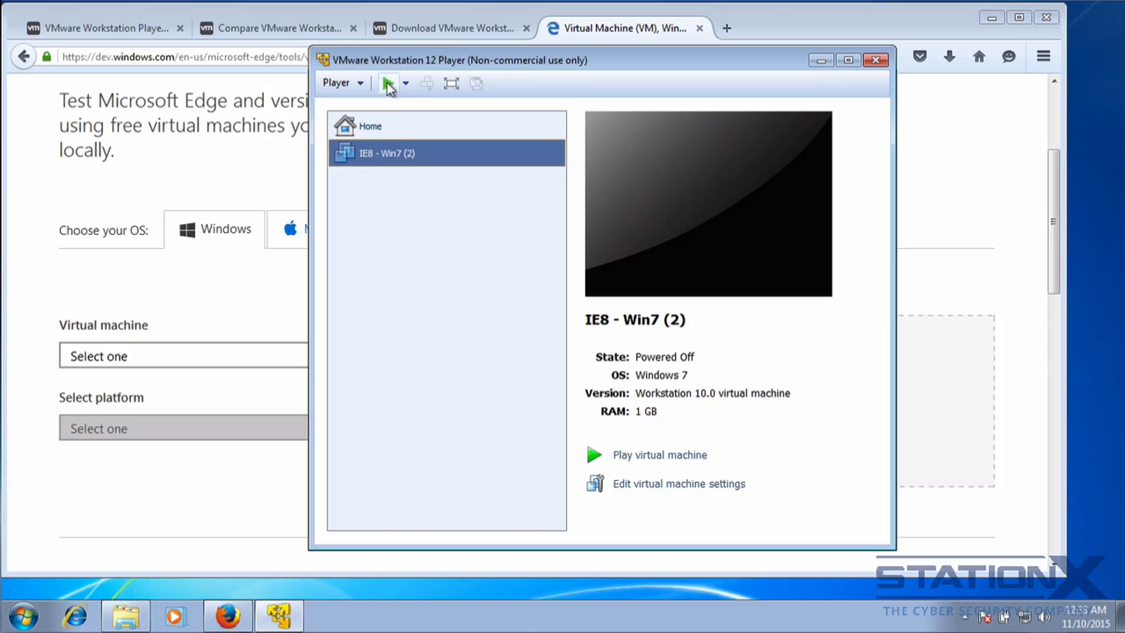
right_click(379, 153)
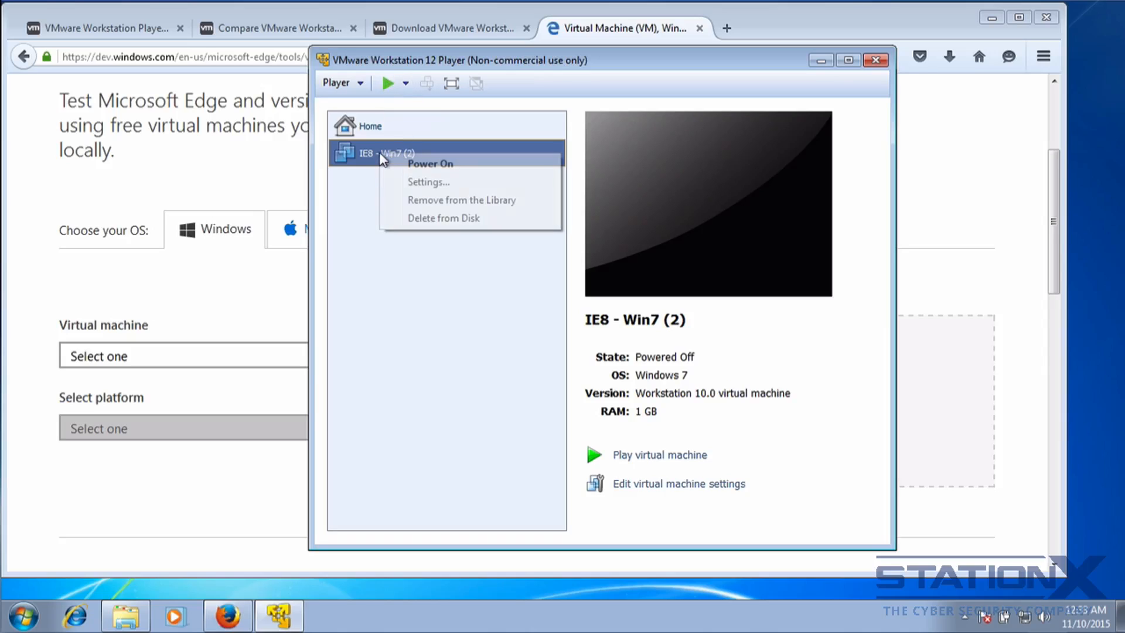
left_click(421, 182)
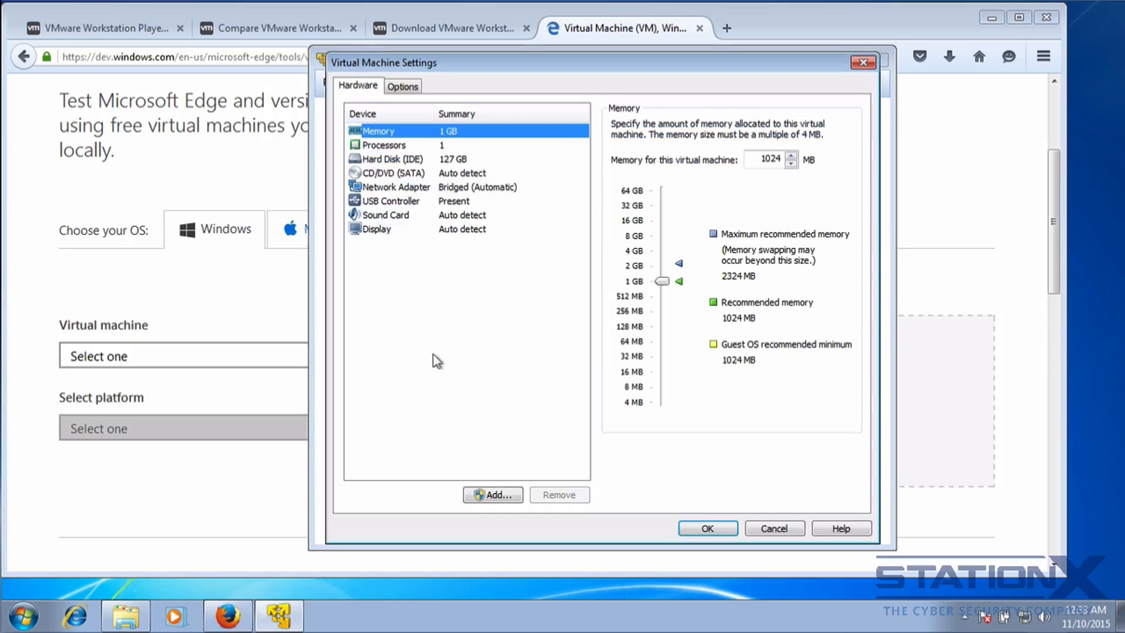
Examine the processor, hard disk, CD/DVD, network adapter, USB controller, sound card and display settings of the virtual machine
left_click(381, 146)
left_click(379, 160)
left_click(382, 174)
left_click(384, 187)
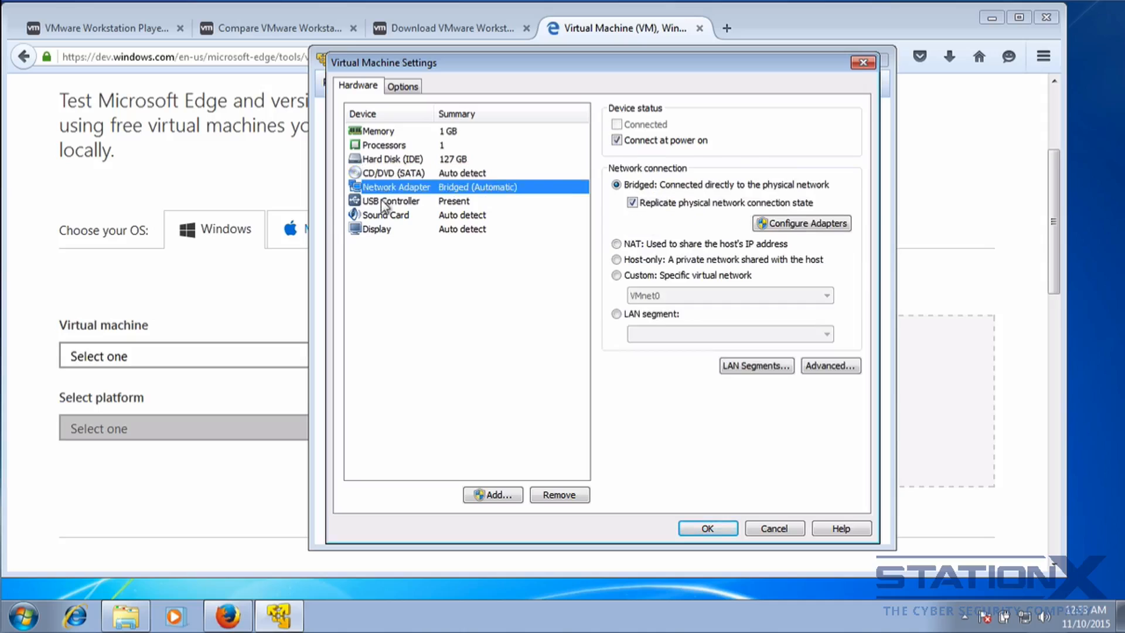
left_click(385, 201)
left_click(384, 215)
left_click(381, 229)
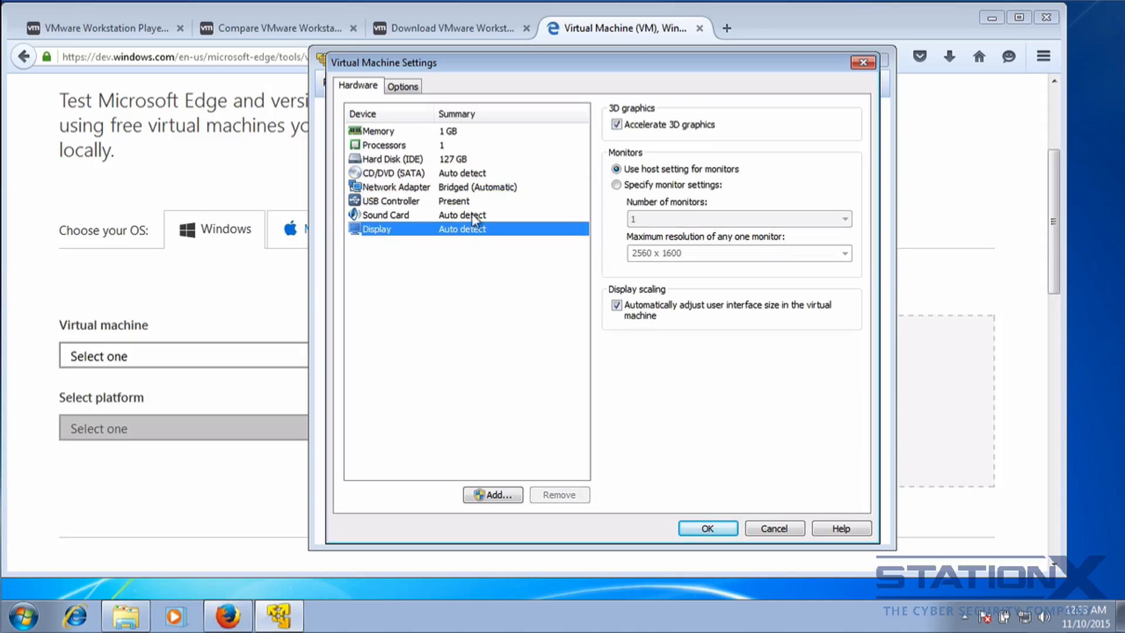
left_click(394, 187)
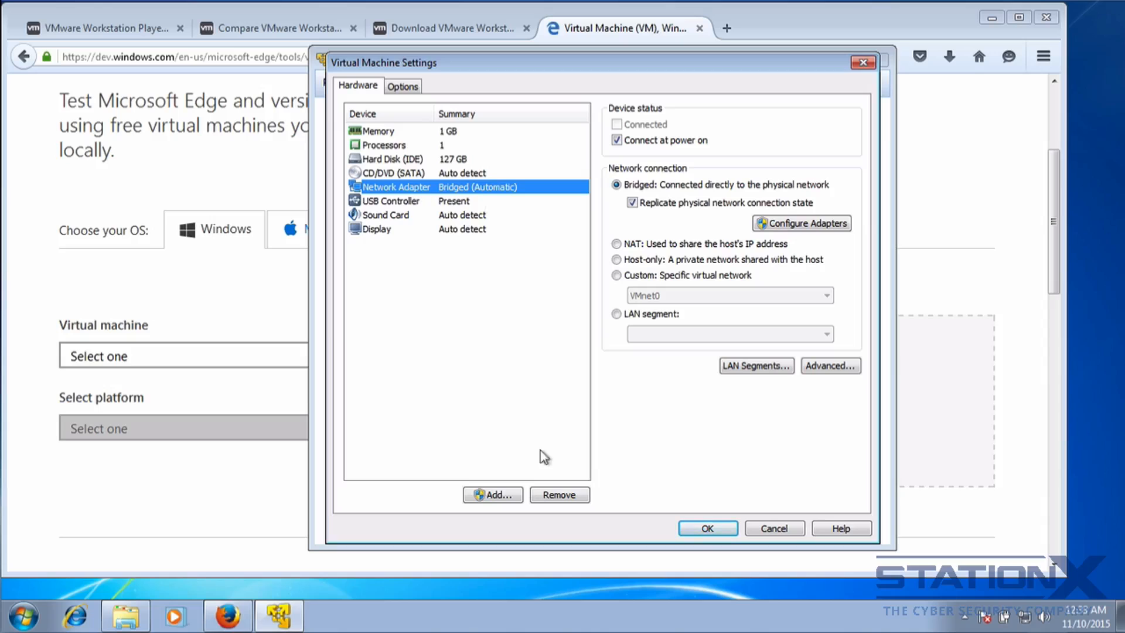
Go through the wizard for adding a network adapter, try the Bridged and NAT connection types, and cancel without adding it
left_click(502, 497)
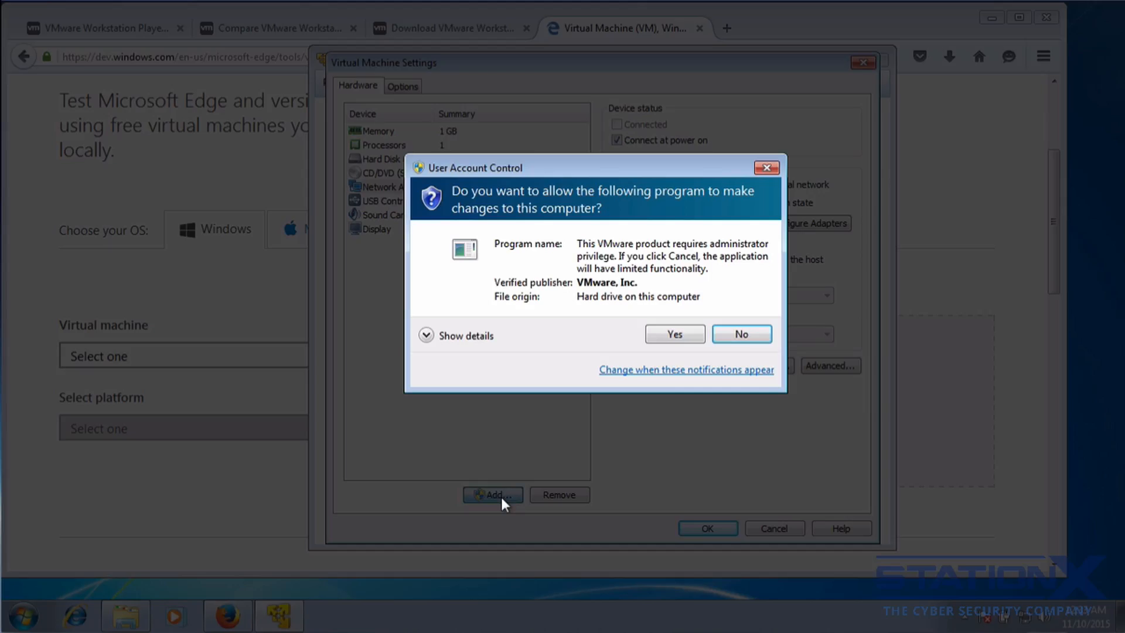
left_click(675, 334)
left_click(500, 287)
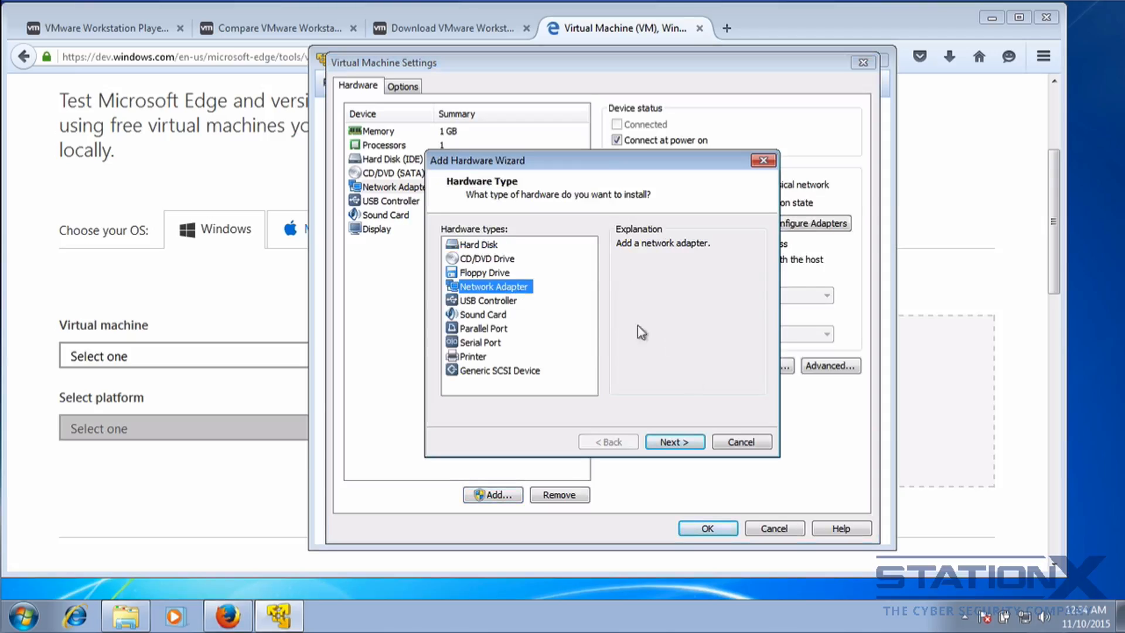
left_click(676, 443)
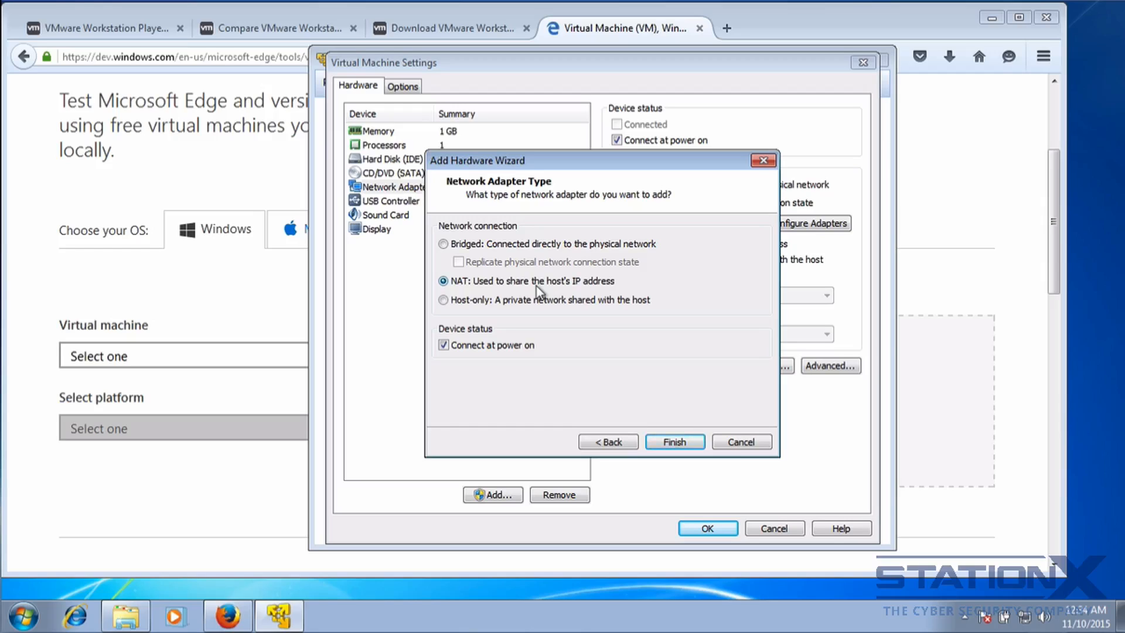
left_click(443, 244)
left_click(459, 262)
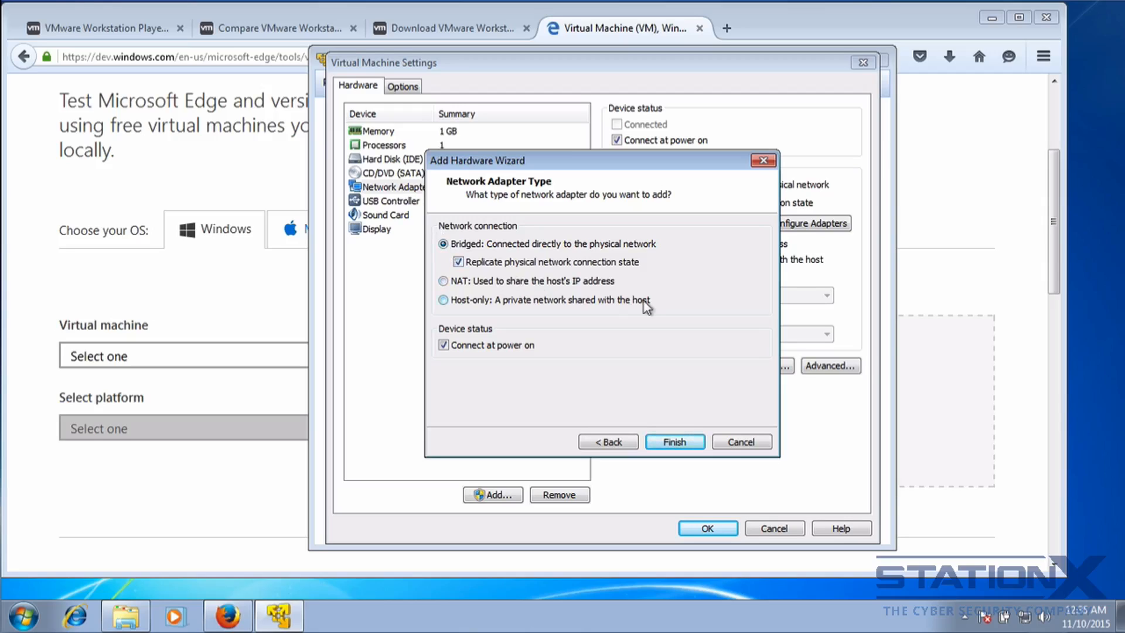
left_click(446, 282)
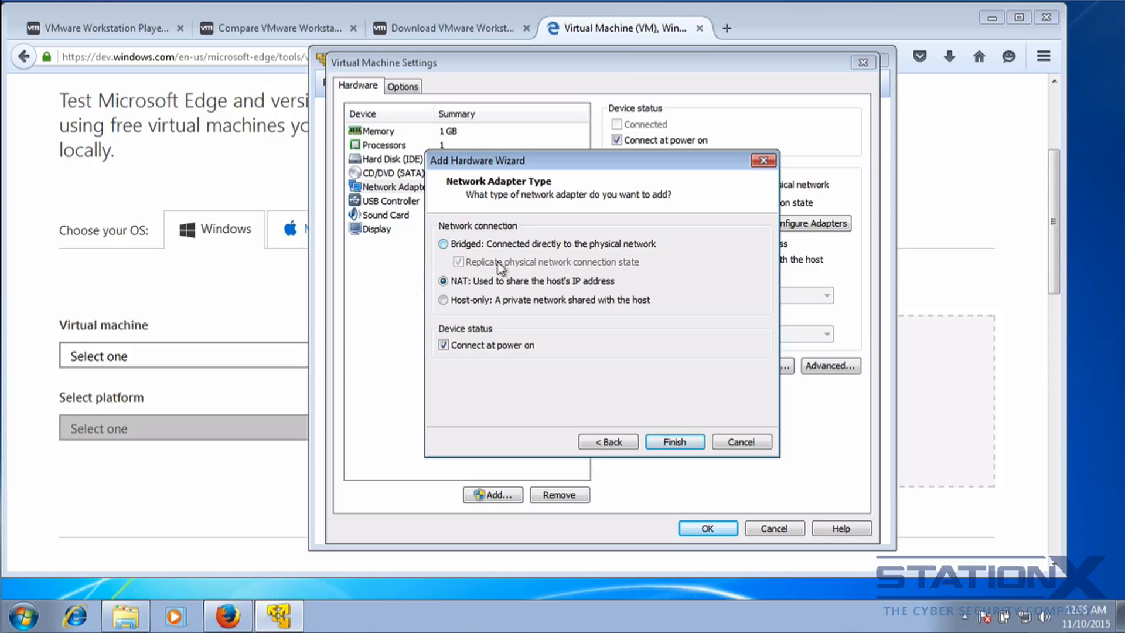
left_click(741, 442)
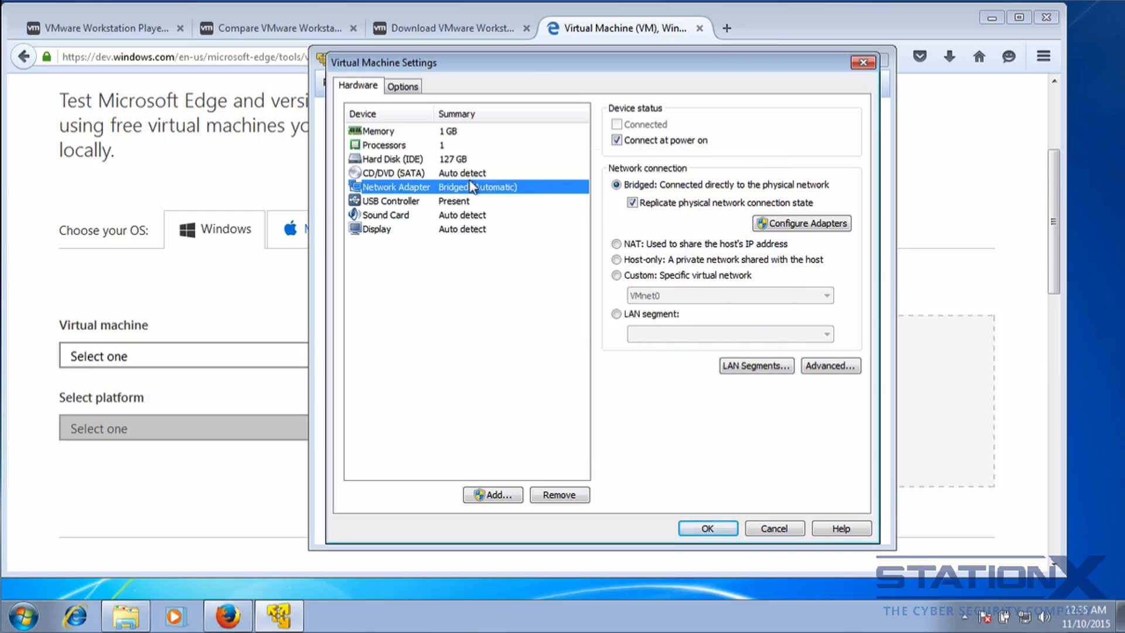
Review the general options of the IE8 - Win7 (2) machine and close its settings
left_click(403, 87)
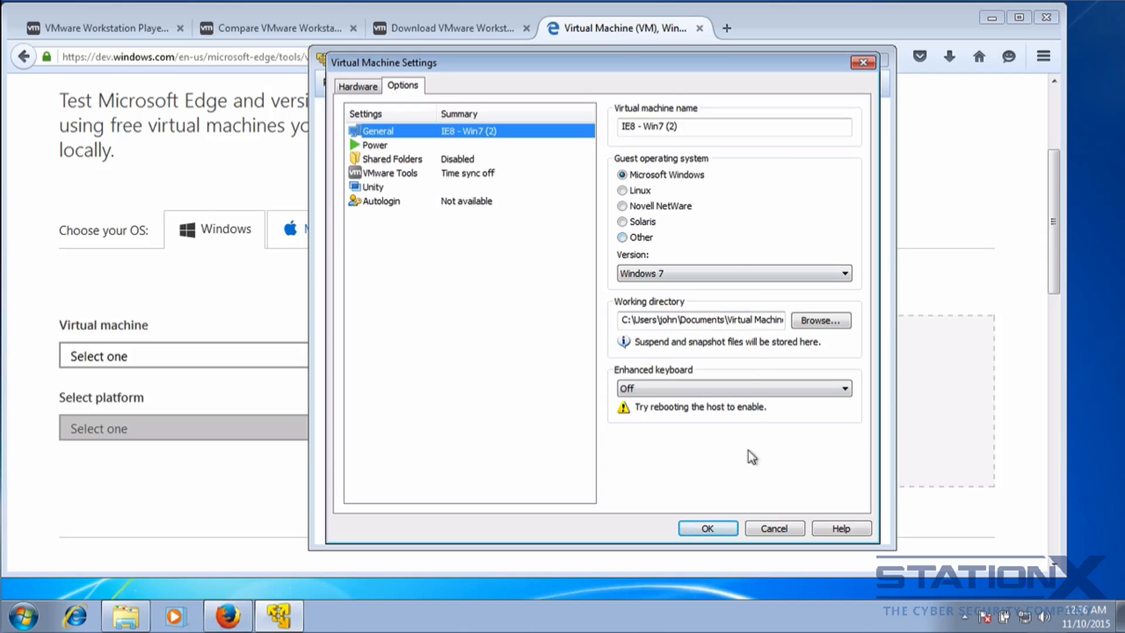
left_click(708, 527)
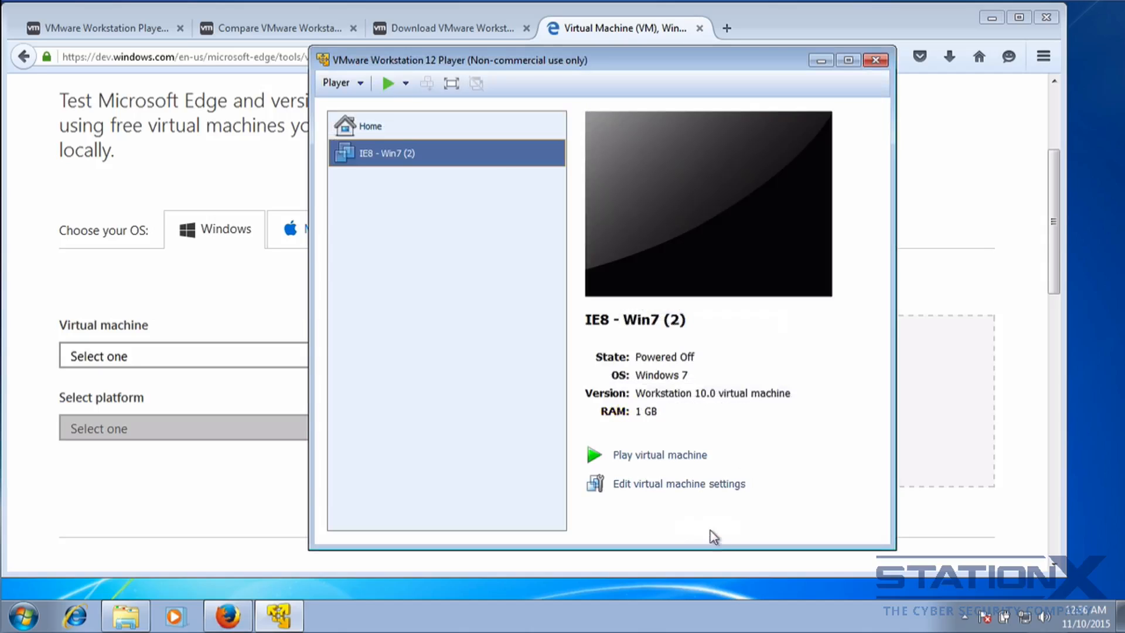
Start the IE8 - Win7 (2) virtual machine and dismiss the Removable Devices hint
left_click(388, 83)
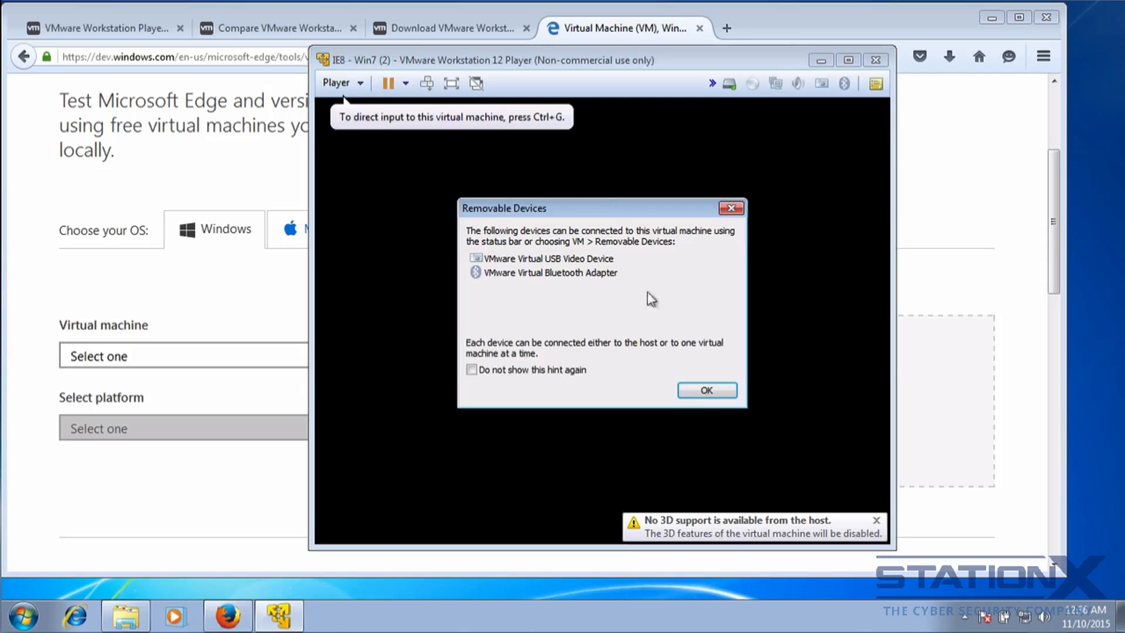
left_click(707, 390)
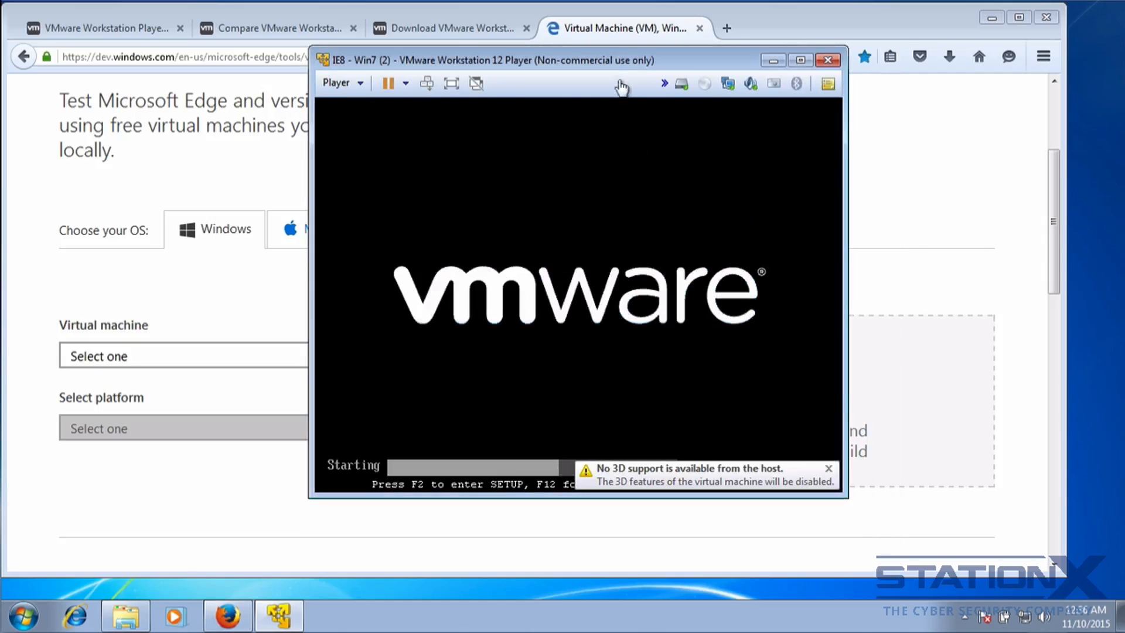
left_click_drag(606, 60, 568, 60)
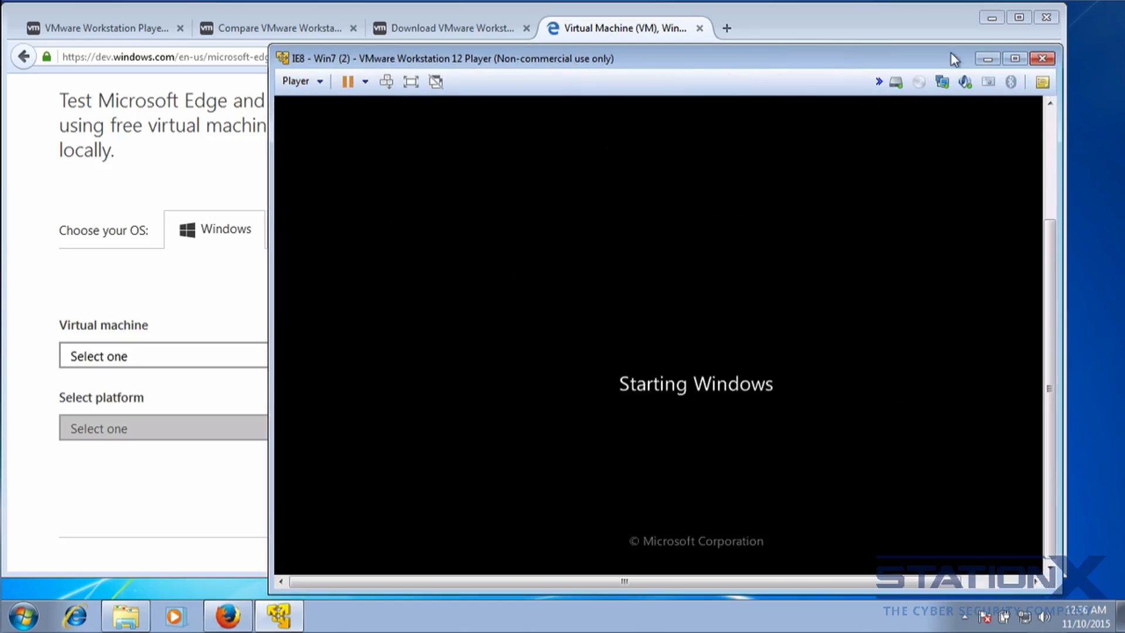
Start the VMware Tools update for the running virtual machine and hide the installation hint
left_click(295, 81)
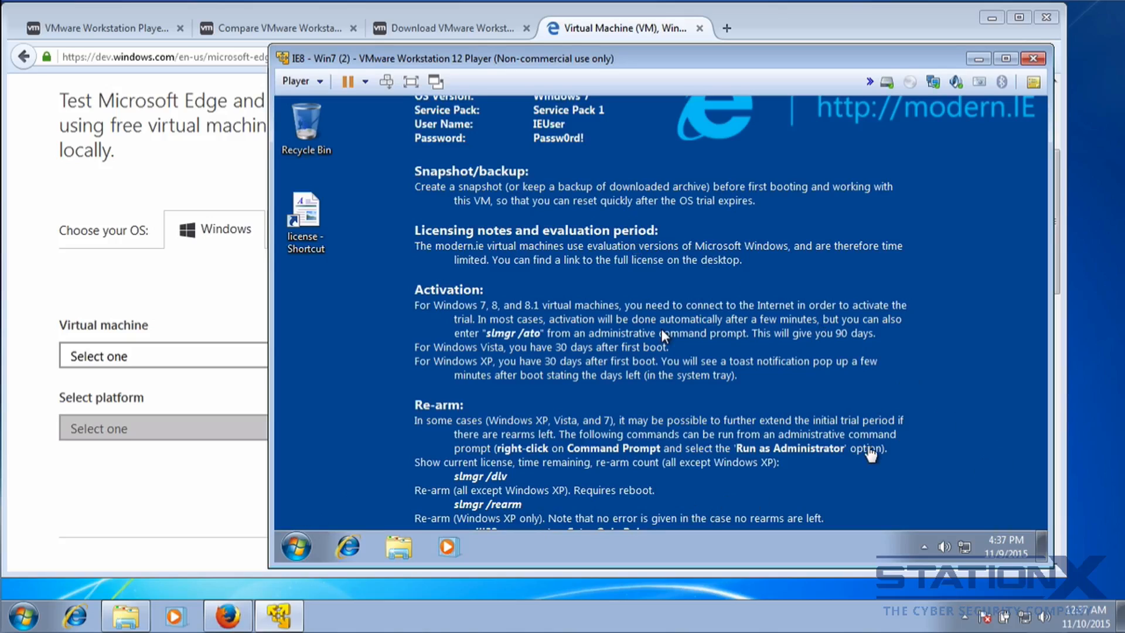
left_click(322, 86)
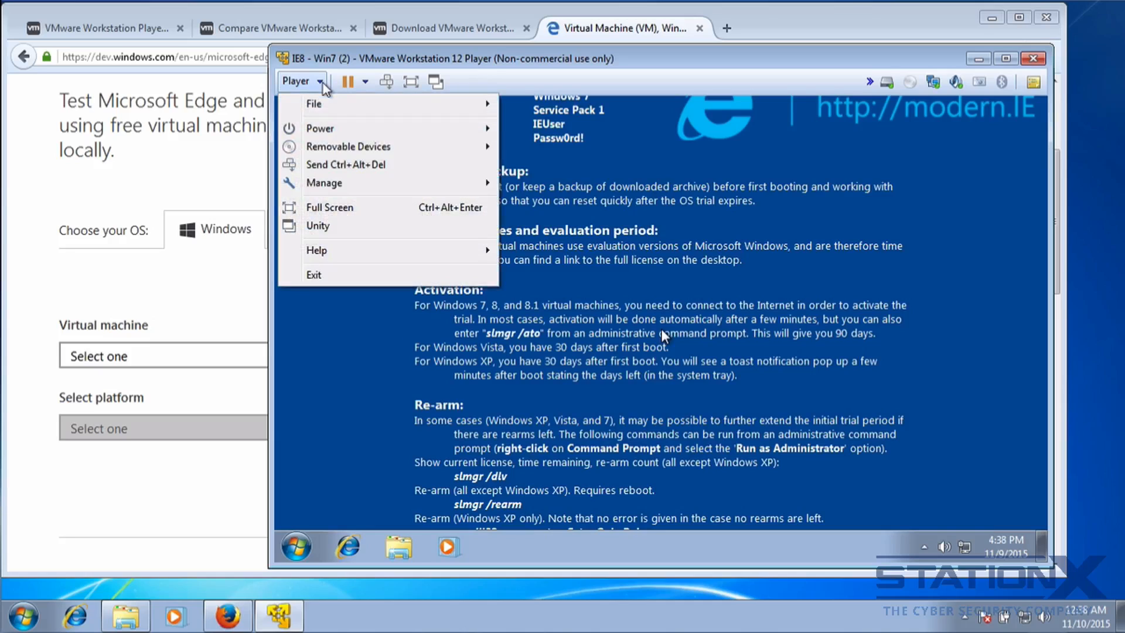
mouse_move(469, 184)
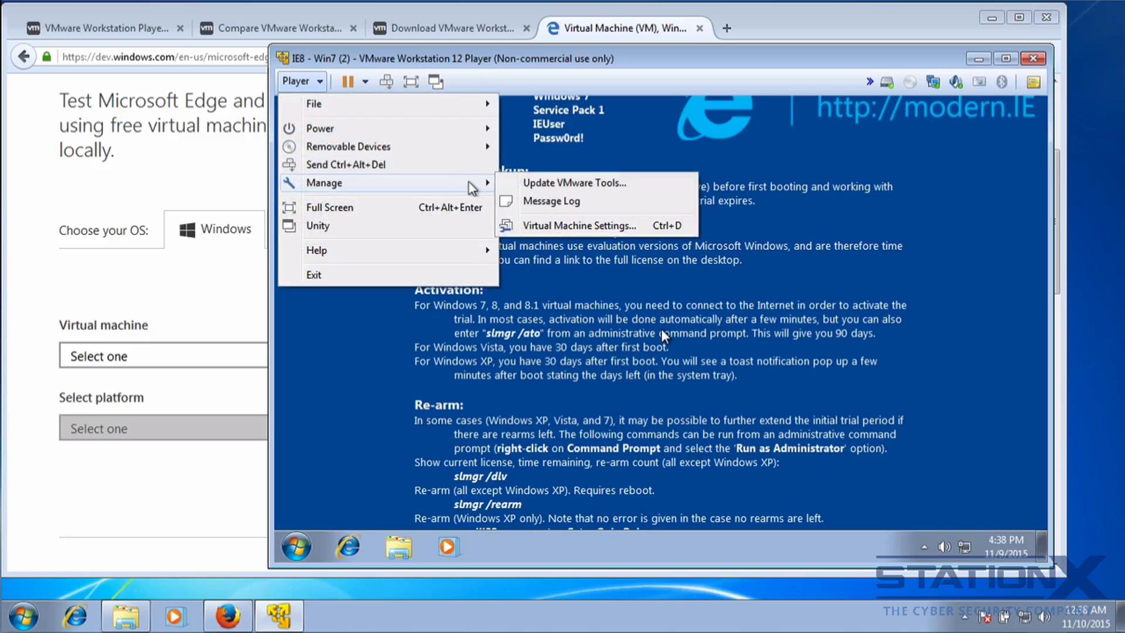
left_click(593, 183)
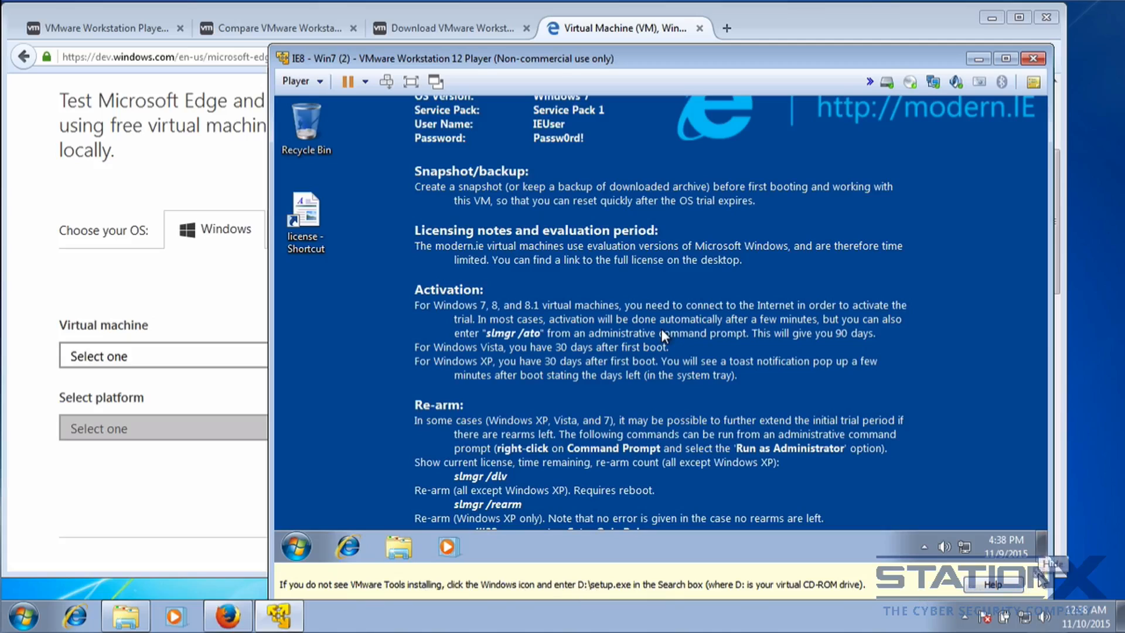
left_click(1042, 579)
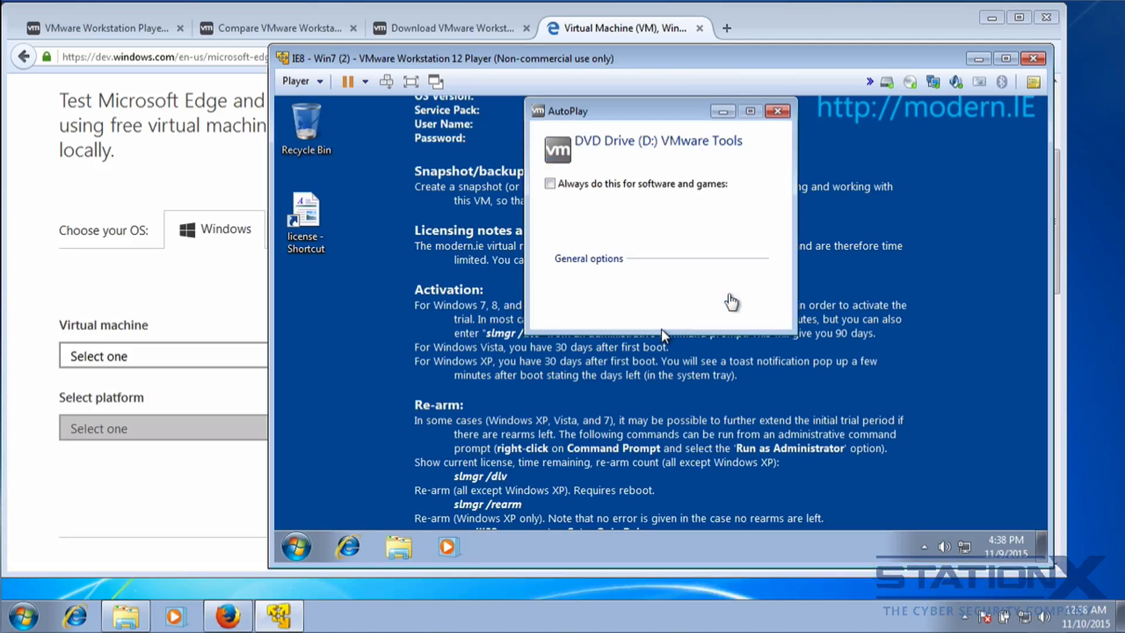
Run setup.exe from the VMware Tools DVD drive inside the guest and allow it to make changes
left_click(661, 329)
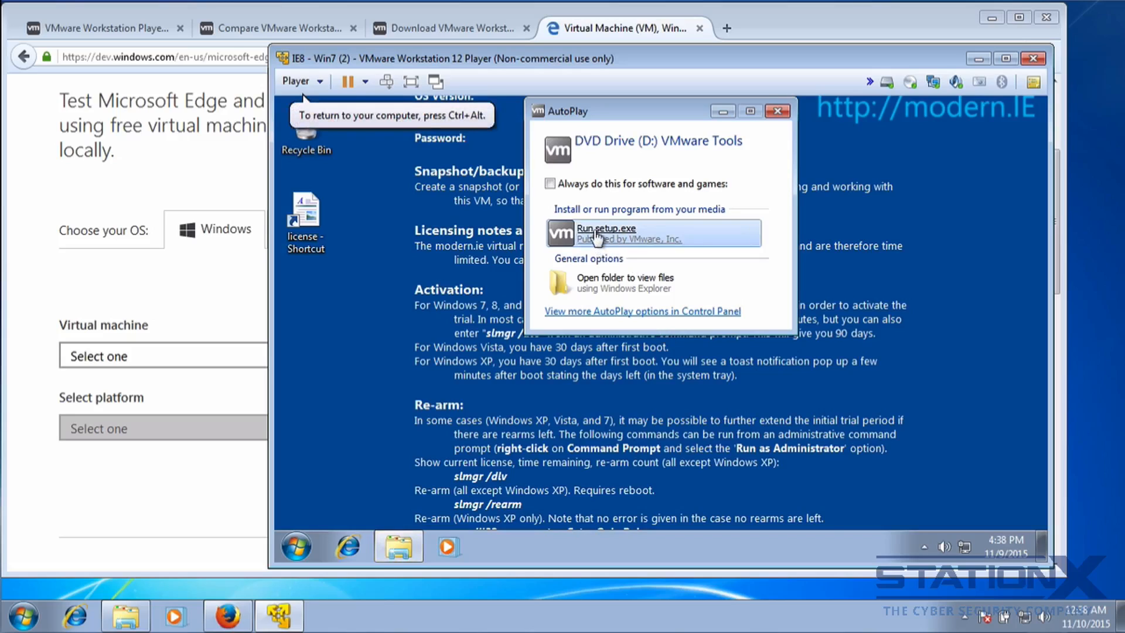
left_click(666, 237)
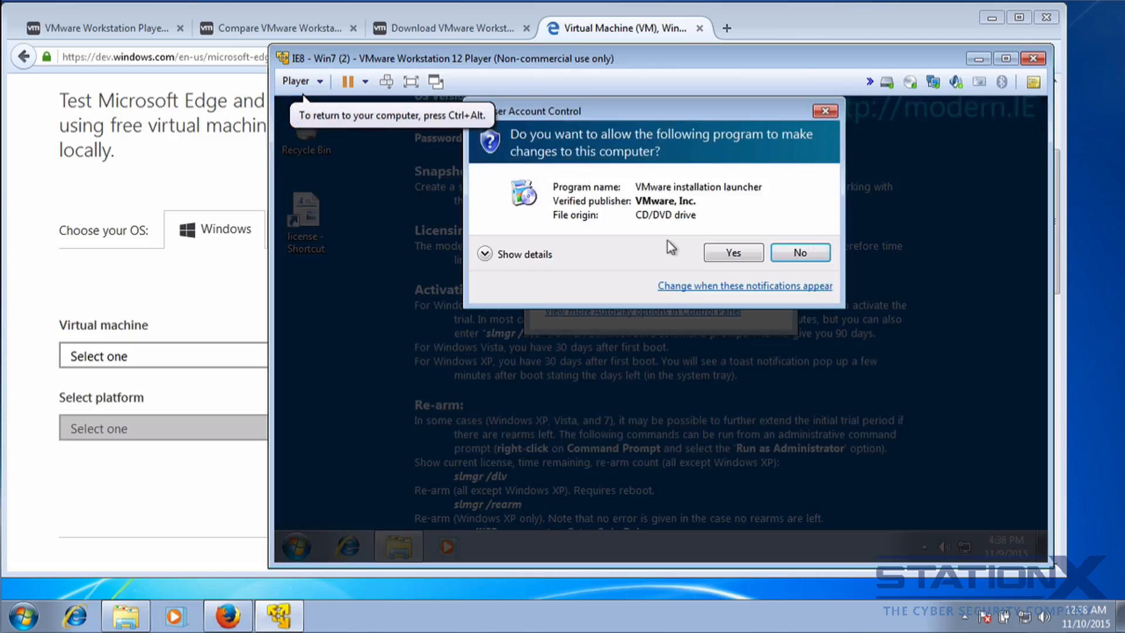
left_click(730, 252)
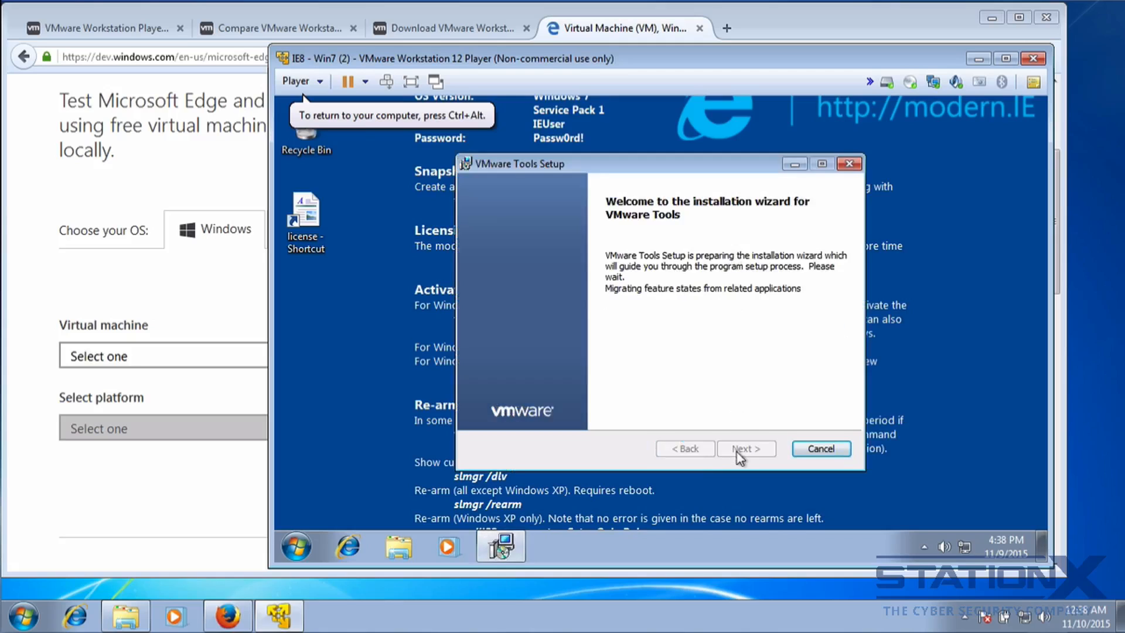
Complete the VMware Tools Setup wizard and restart the guest system
left_click(744, 449)
left_click(745, 449)
left_click(734, 449)
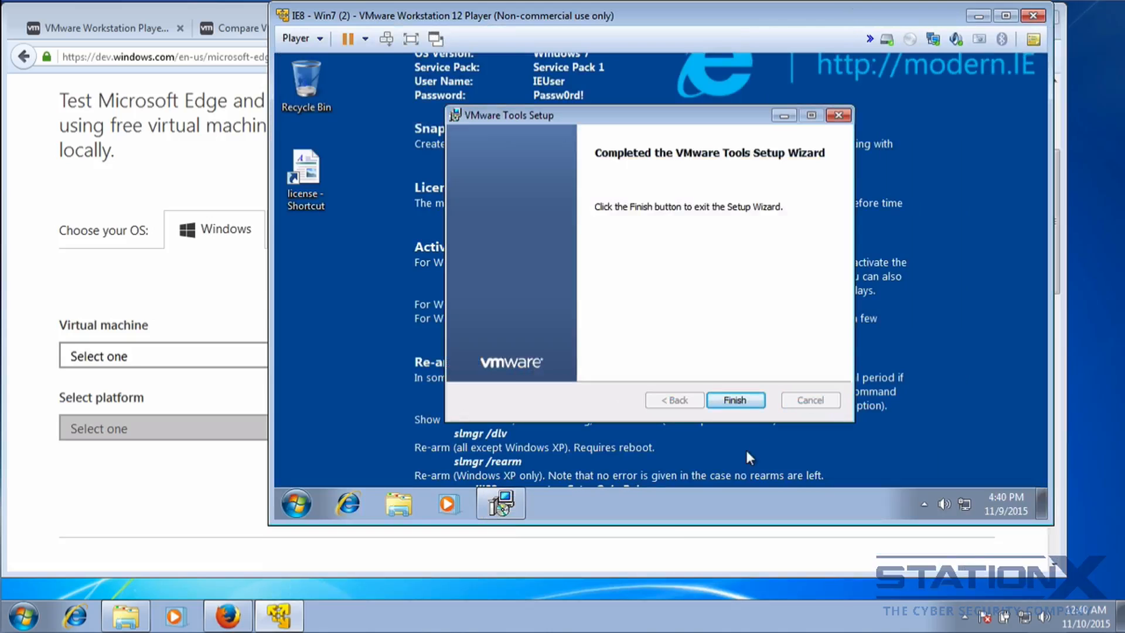
left_click(740, 403)
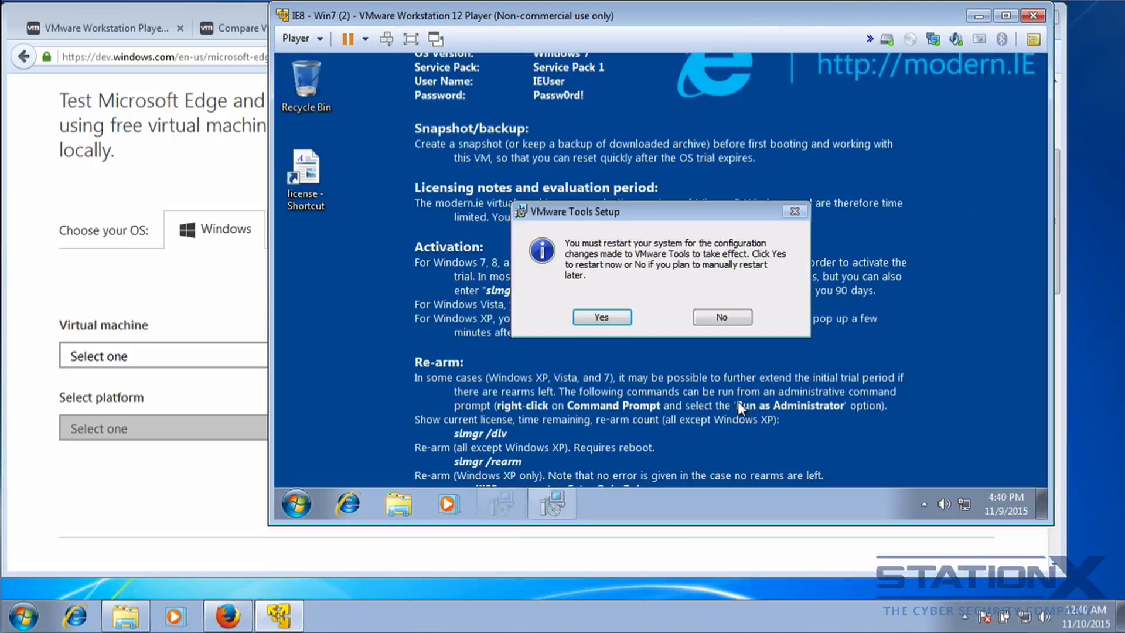
left_click(602, 317)
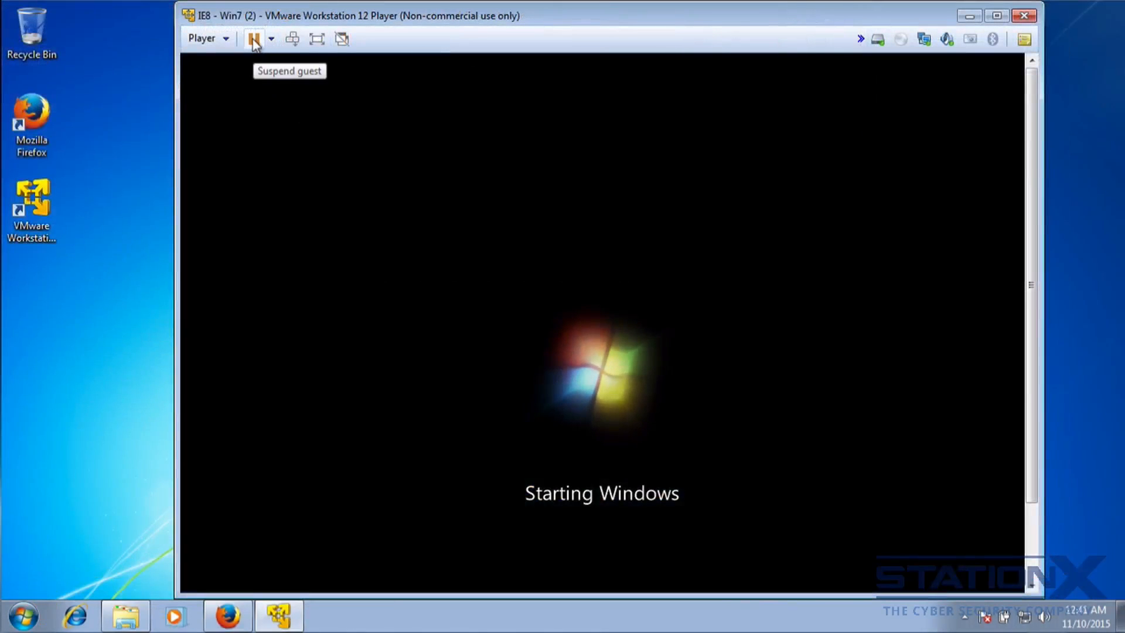
Suspend the IE8 - Win7 (2) machine and reopen VMware Workstation 12 Player from the desktop
left_click(253, 40)
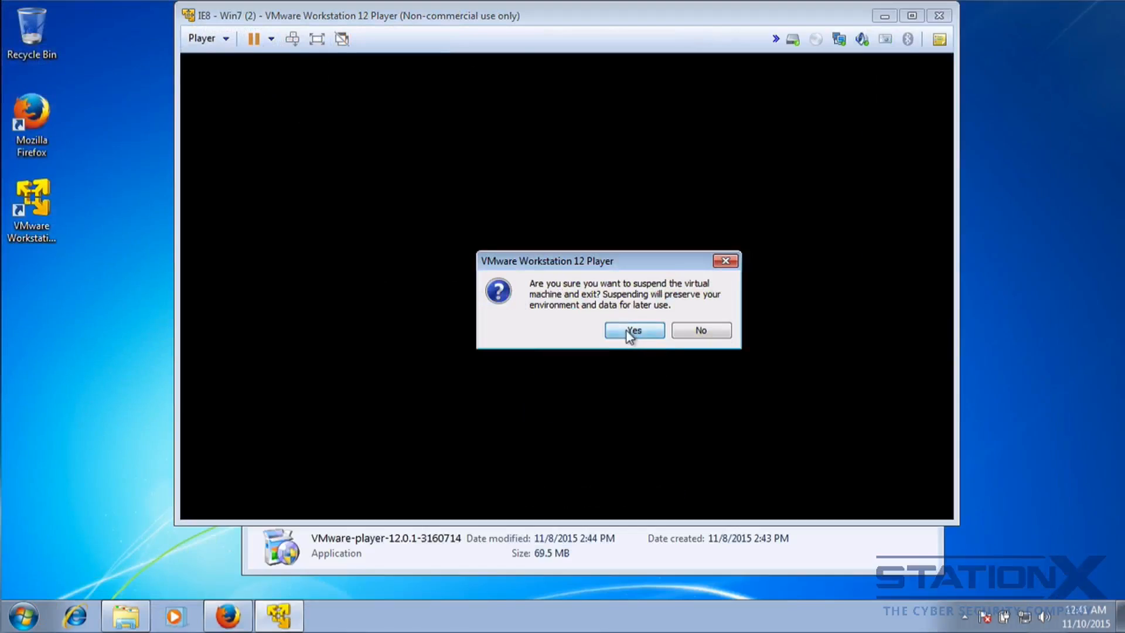
left_click(632, 330)
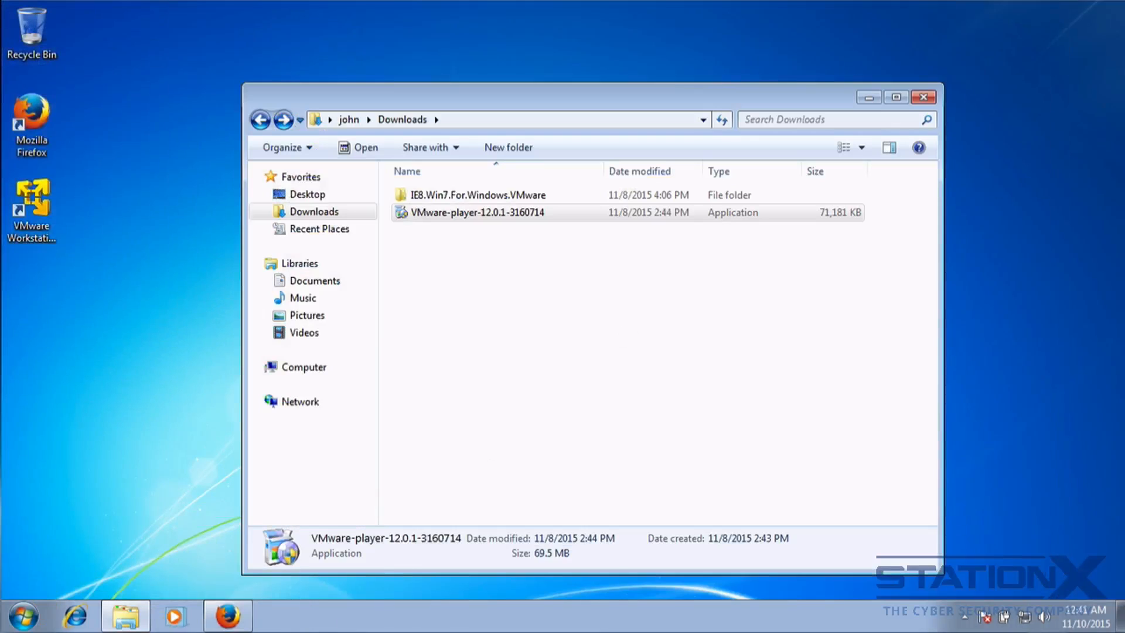
left_click(36, 208)
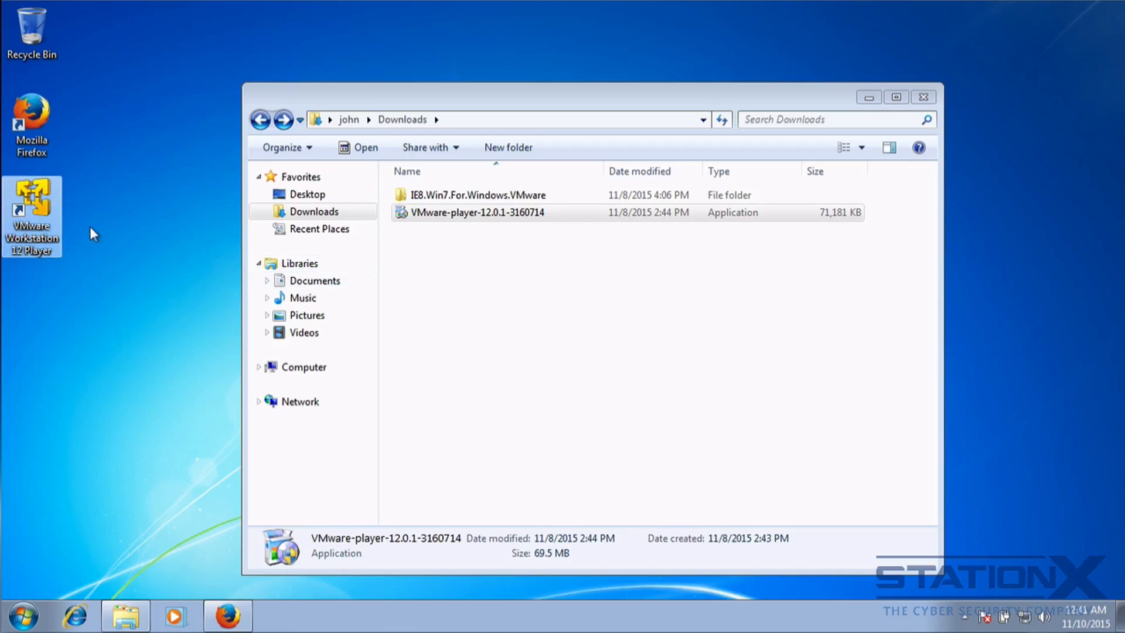
left_click_drag(278, 36, 478, 53)
left_click(290, 151)
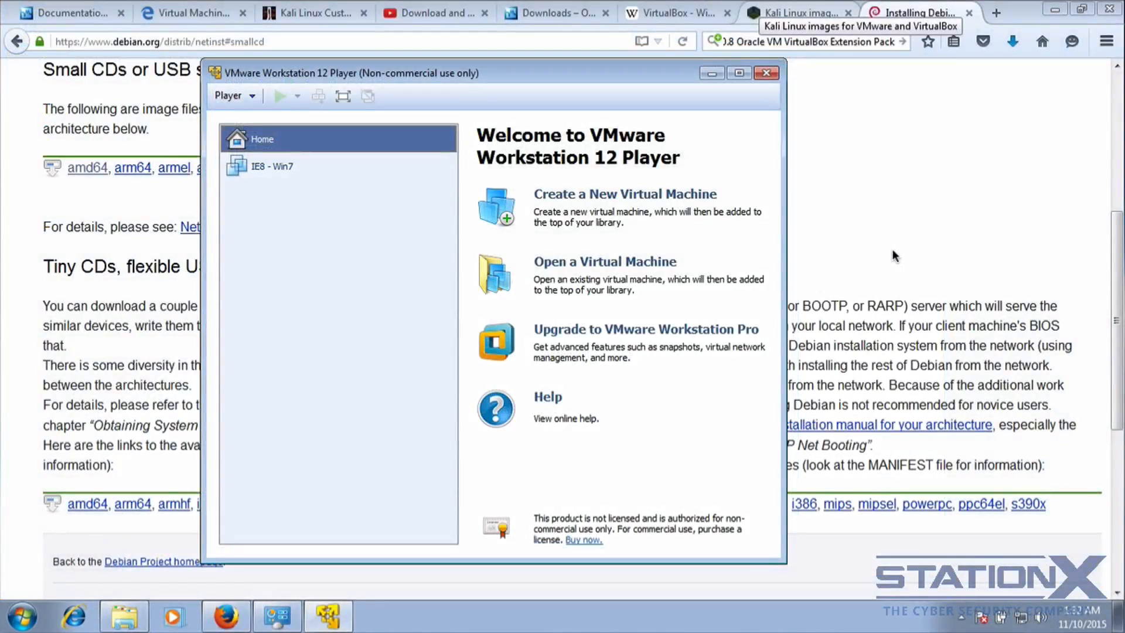
Switch to the Debian network install page in Firefox and locate debian-8.2.0-amd64-netinst.iso in the Downloads folder
left_click_drag(427, 80, 594, 83)
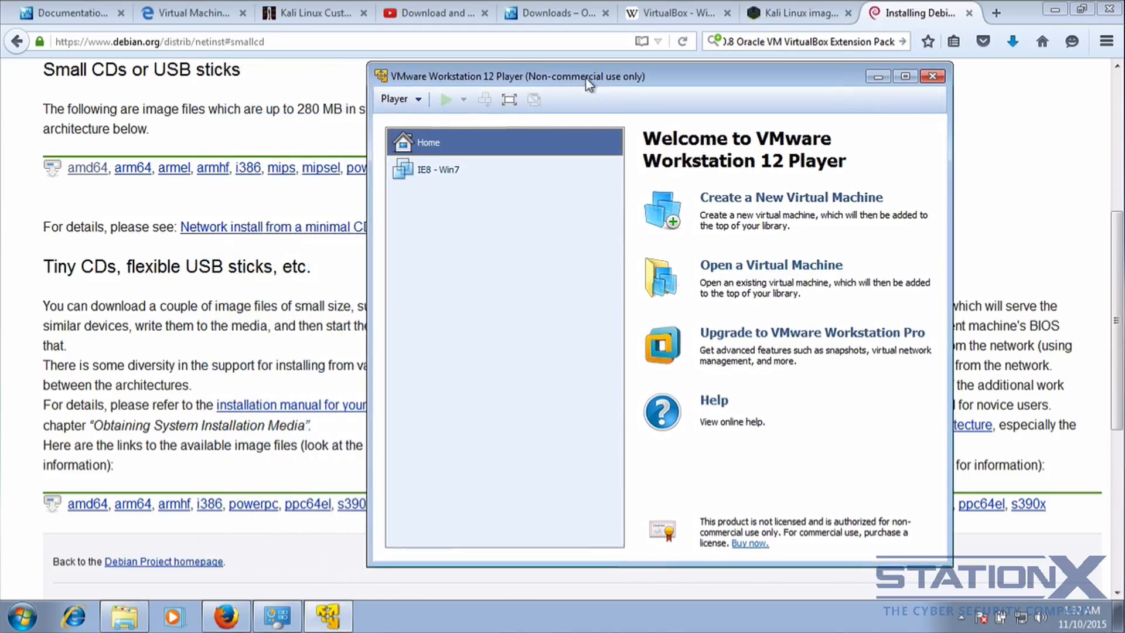
left_click(285, 83)
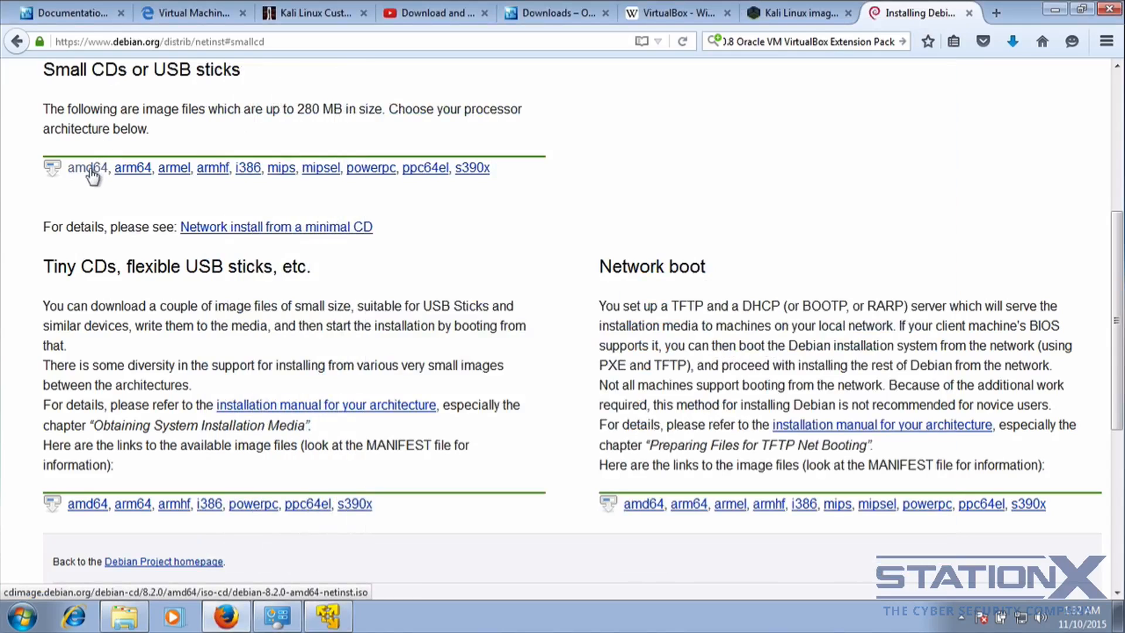
left_click(124, 616)
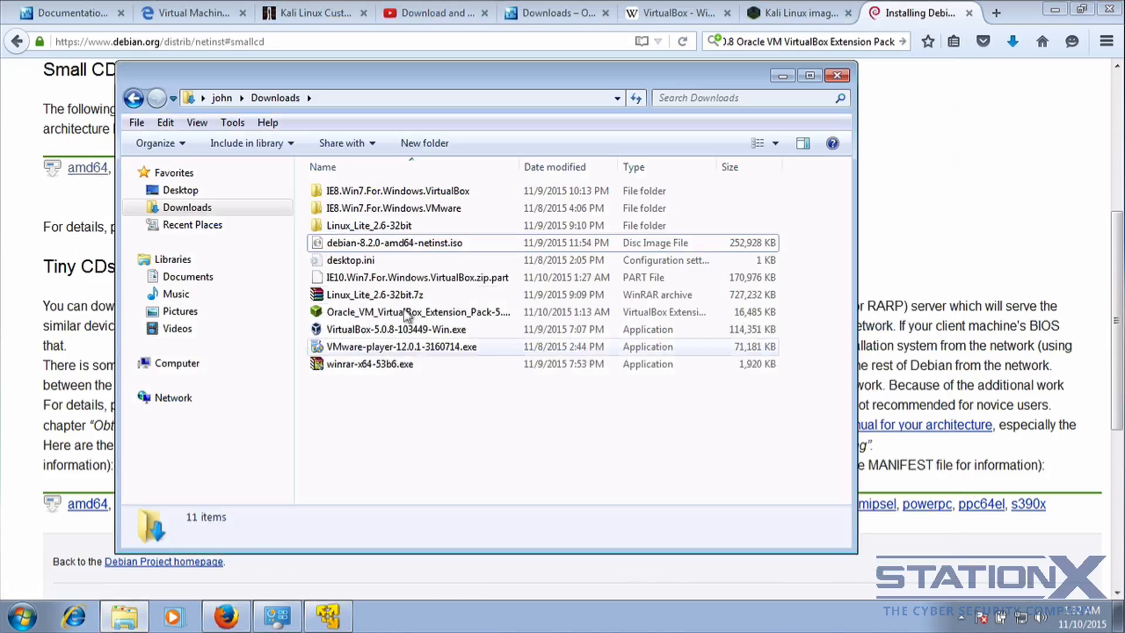
left_click(463, 243)
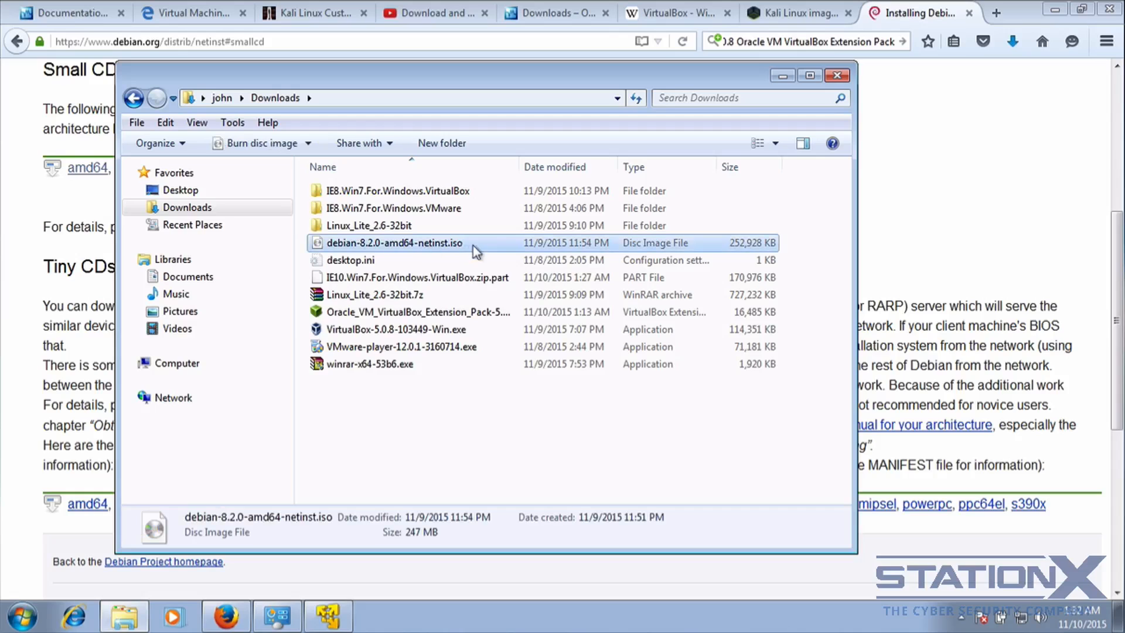
Switch to VMware Workstation 12 Player and start the wizard for a new virtual machine
left_click(314, 625)
left_click_drag(478, 77, 476, 74)
left_click(373, 93)
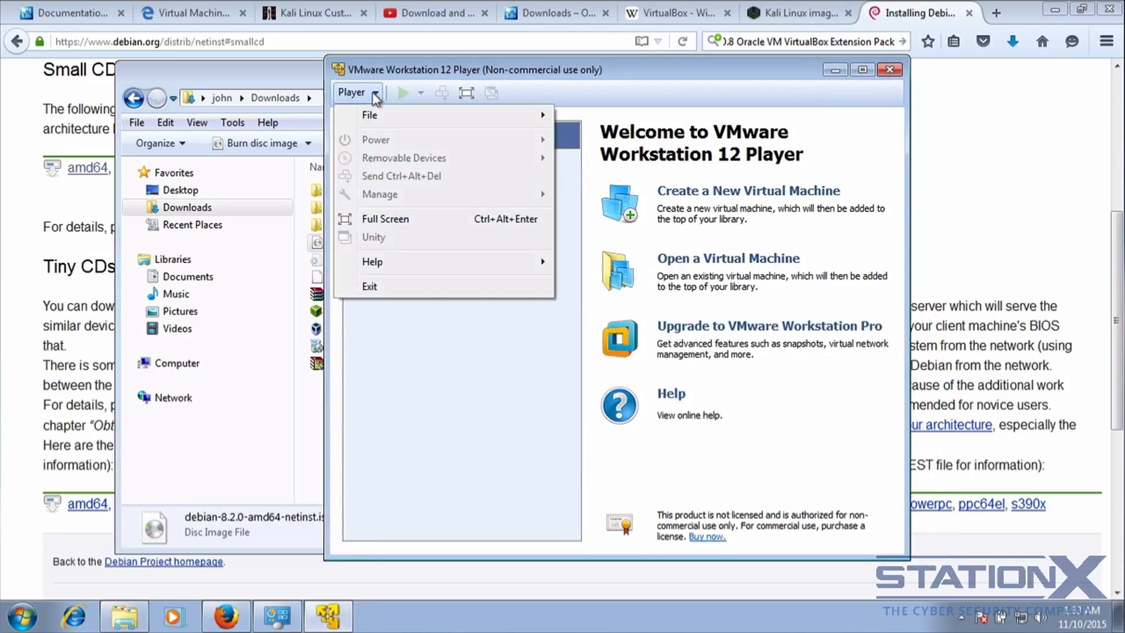
mouse_move(384, 117)
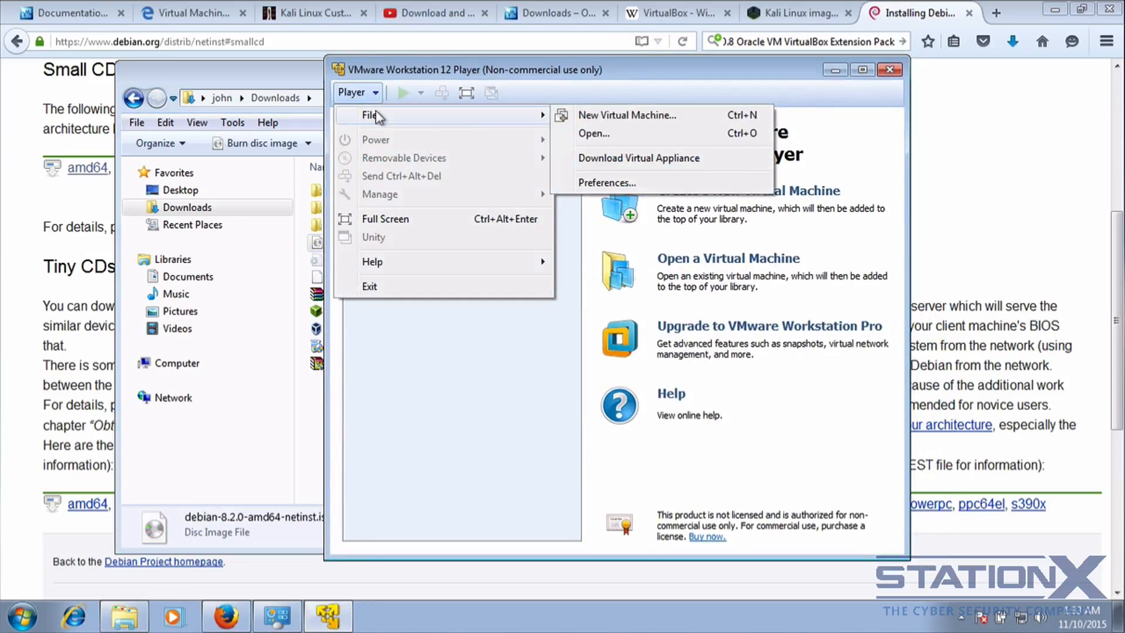
left_click(636, 116)
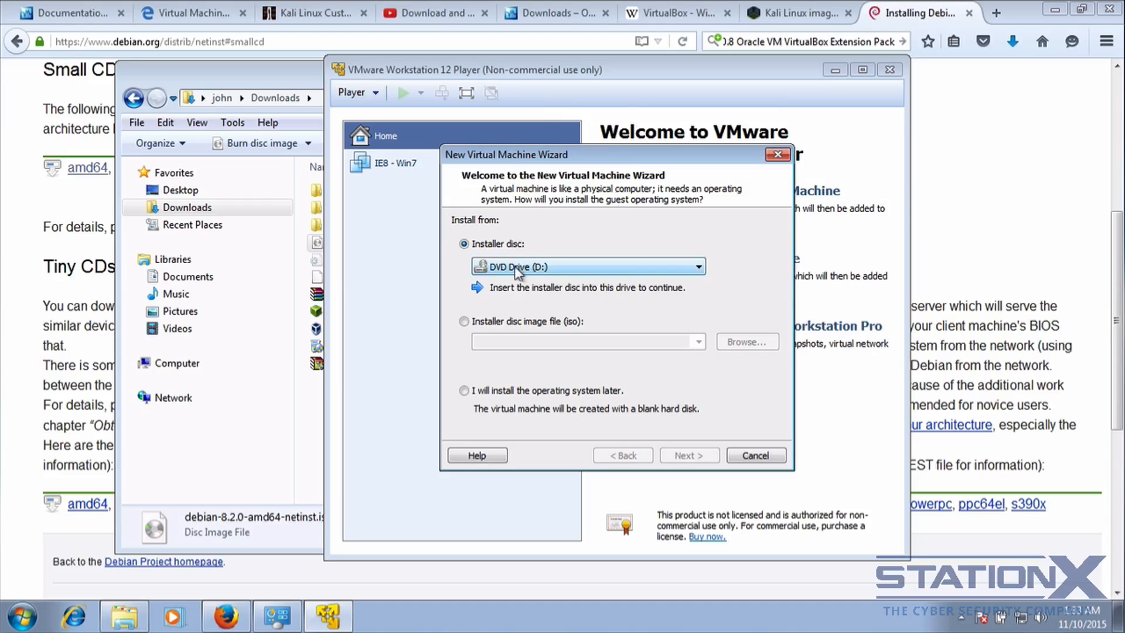
Choose debian-8.2.0-amd64-netinst.iso from the Downloads folder as the installer disc image
left_click(558, 268)
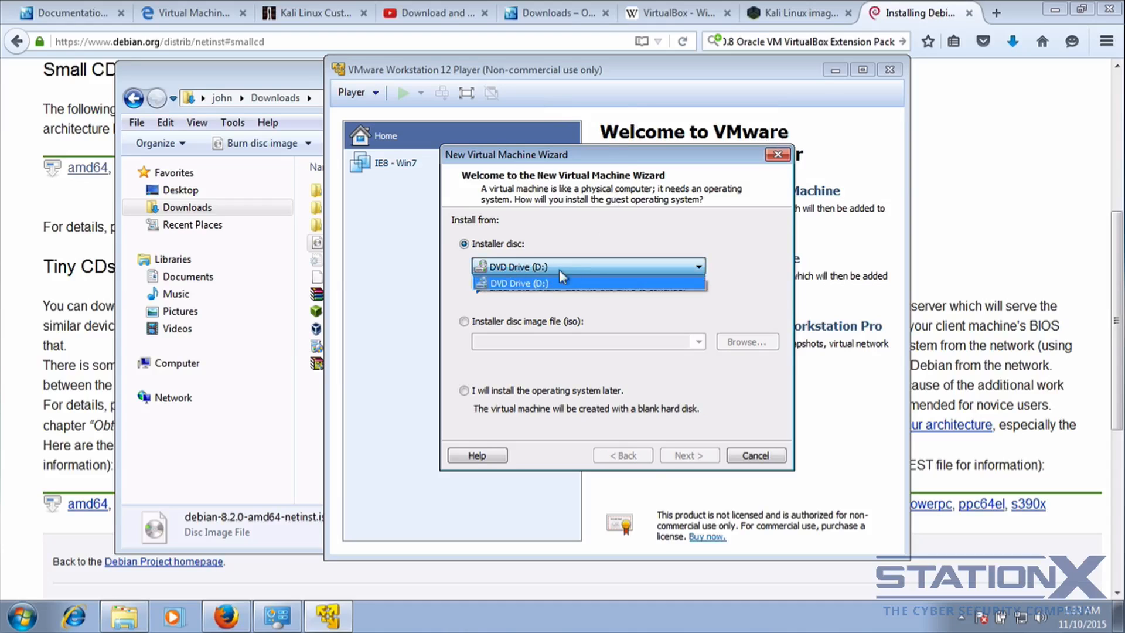
left_click(608, 282)
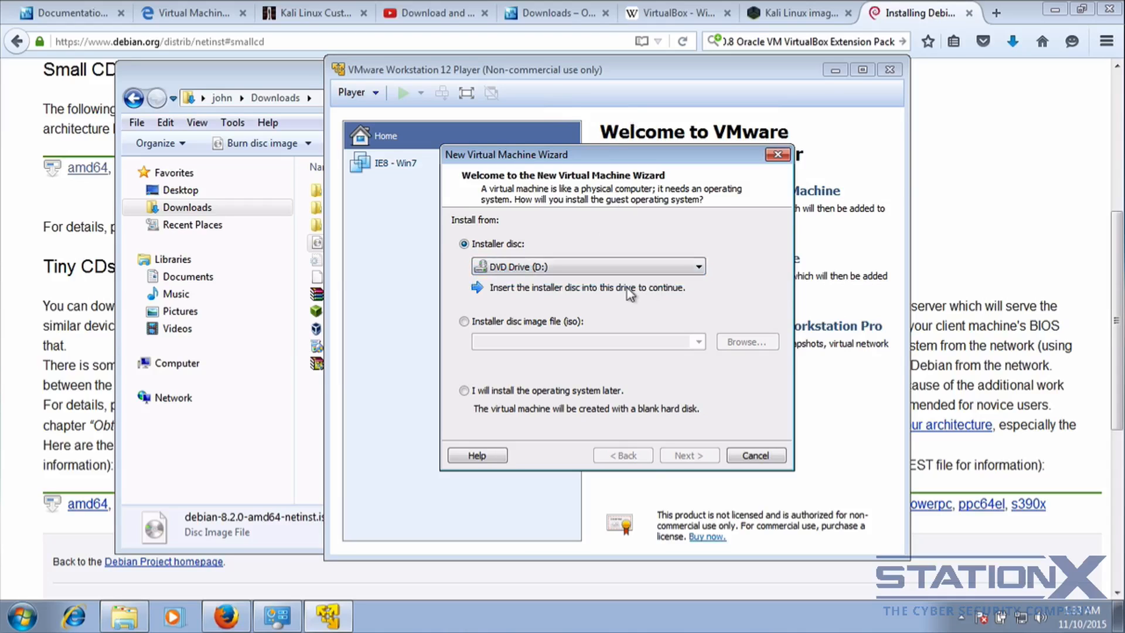
left_click(465, 323)
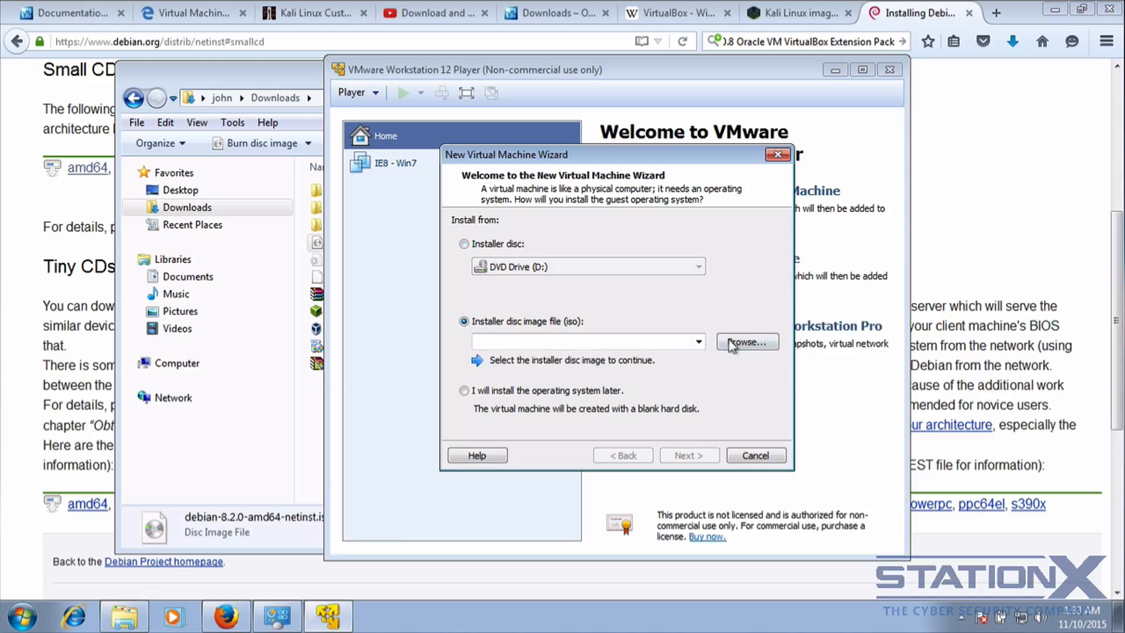
left_click(747, 342)
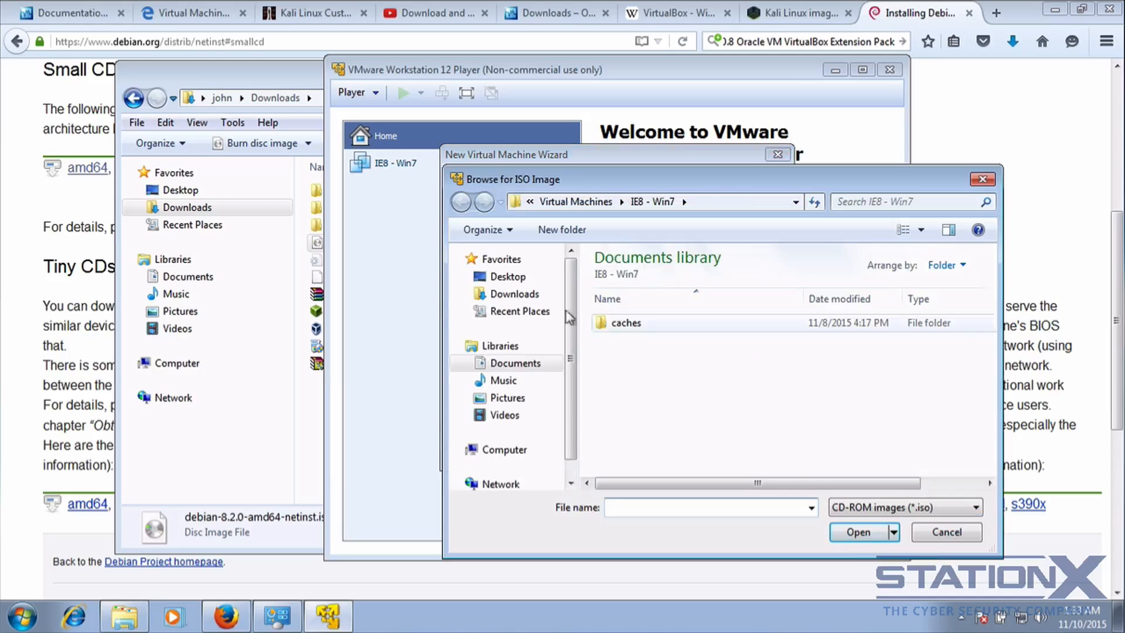
left_click(515, 294)
left_click(678, 329)
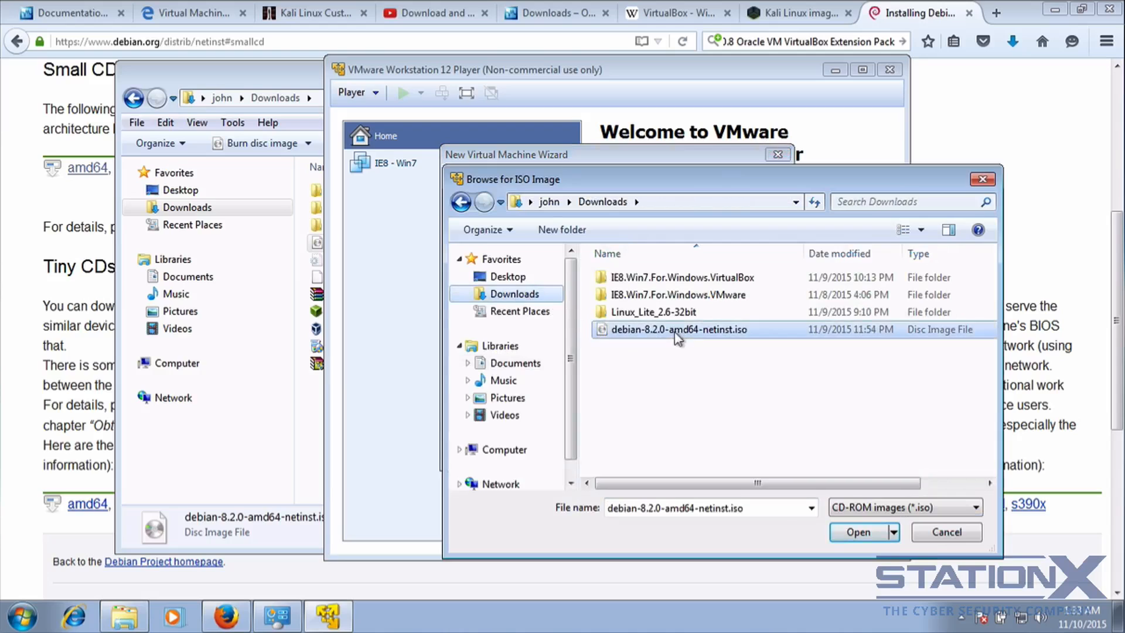
left_click(858, 531)
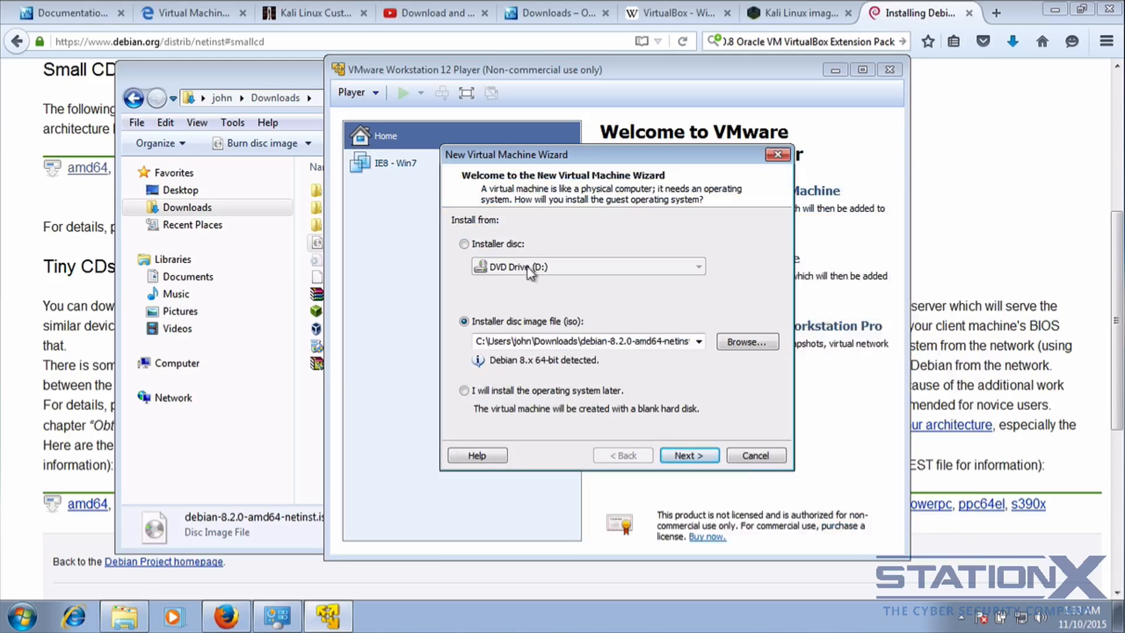
Accept the name Debian 8.x 64-bit with its default location and a 20 GB virtual disk split into multiple files
left_click(668, 456)
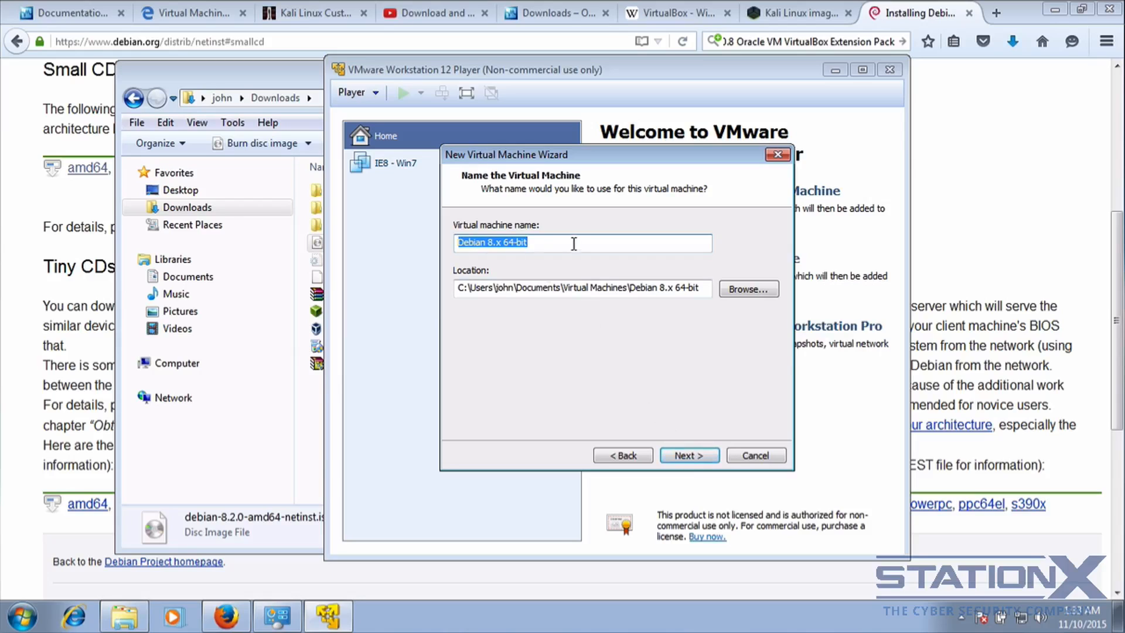
left_click(687, 456)
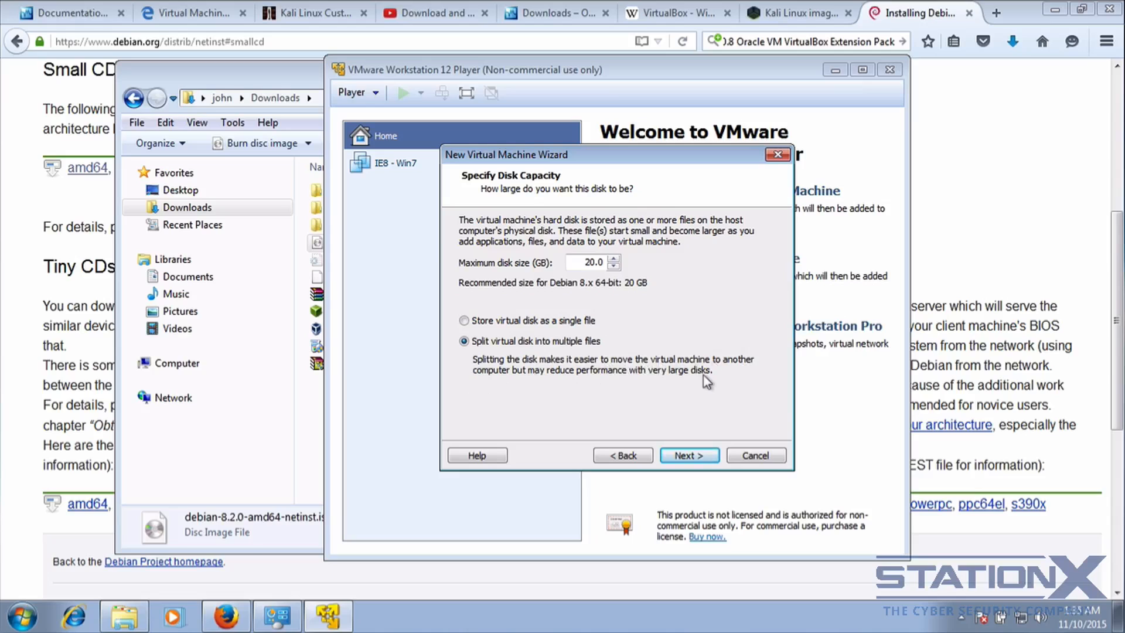
left_click(690, 456)
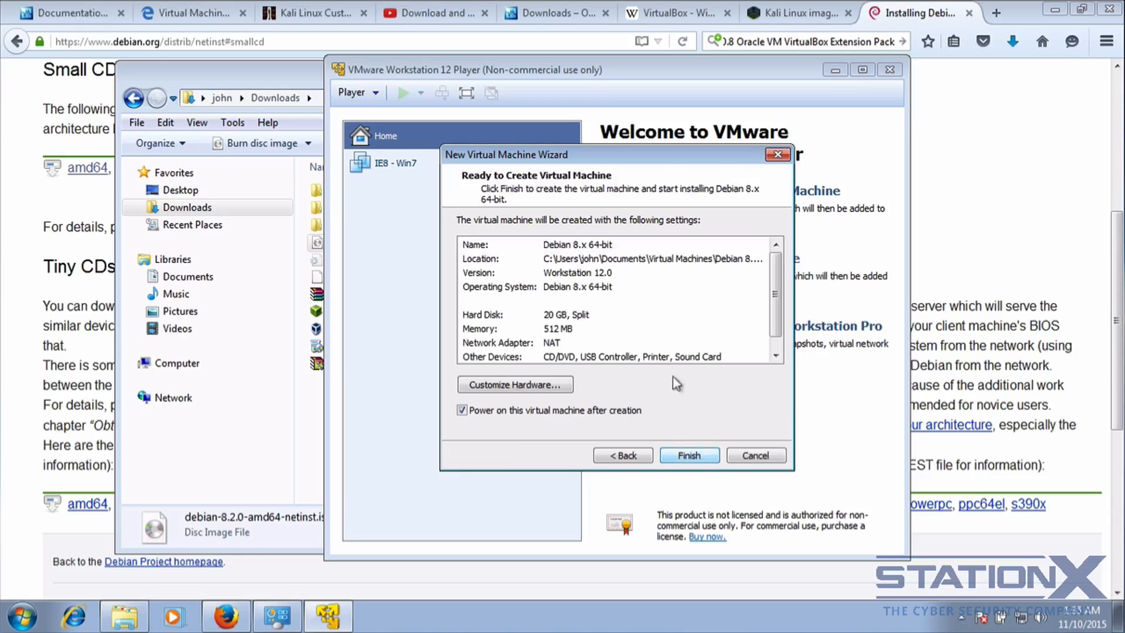
Customize the new machine's network adapter to Bridged with the physical network connection state replicated
left_click(527, 385)
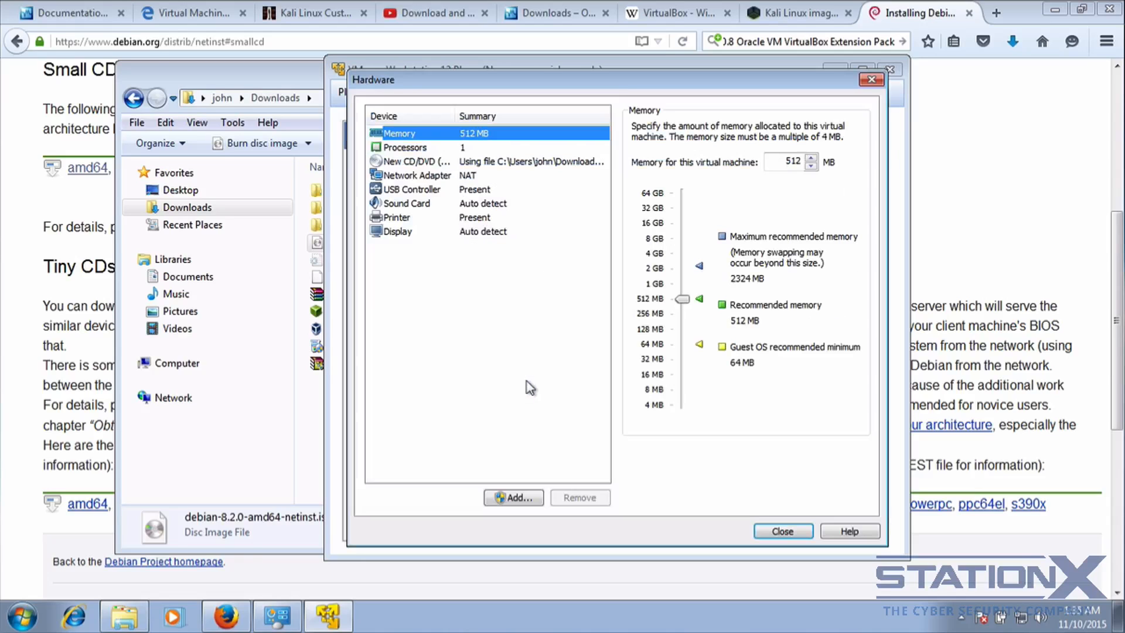
left_click(425, 175)
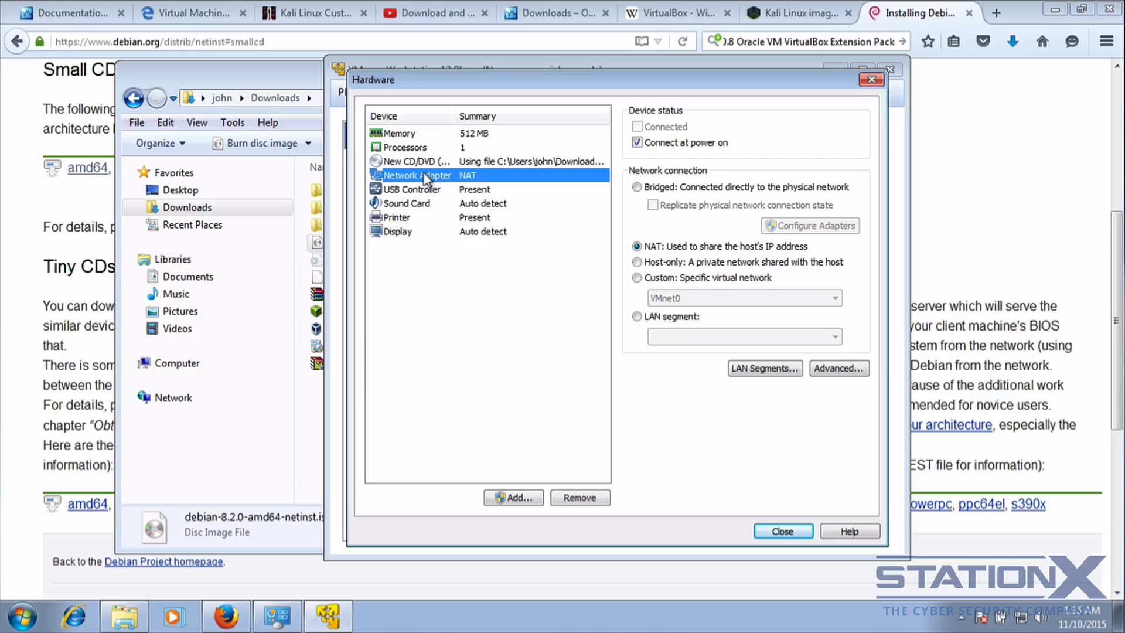
left_click(637, 187)
left_click(653, 205)
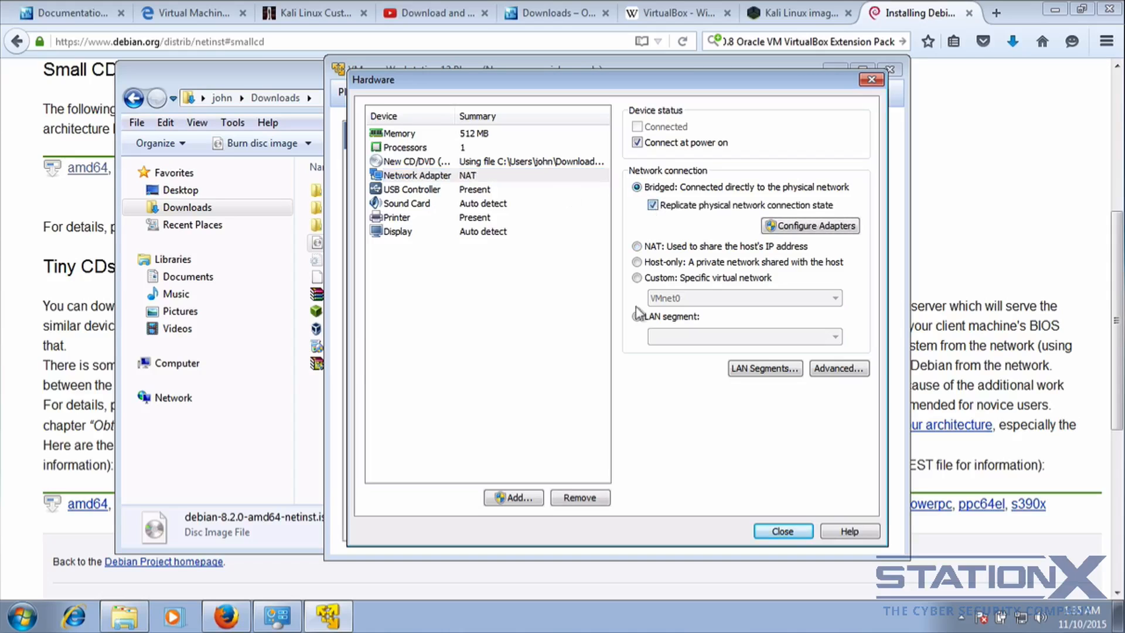
left_click(783, 531)
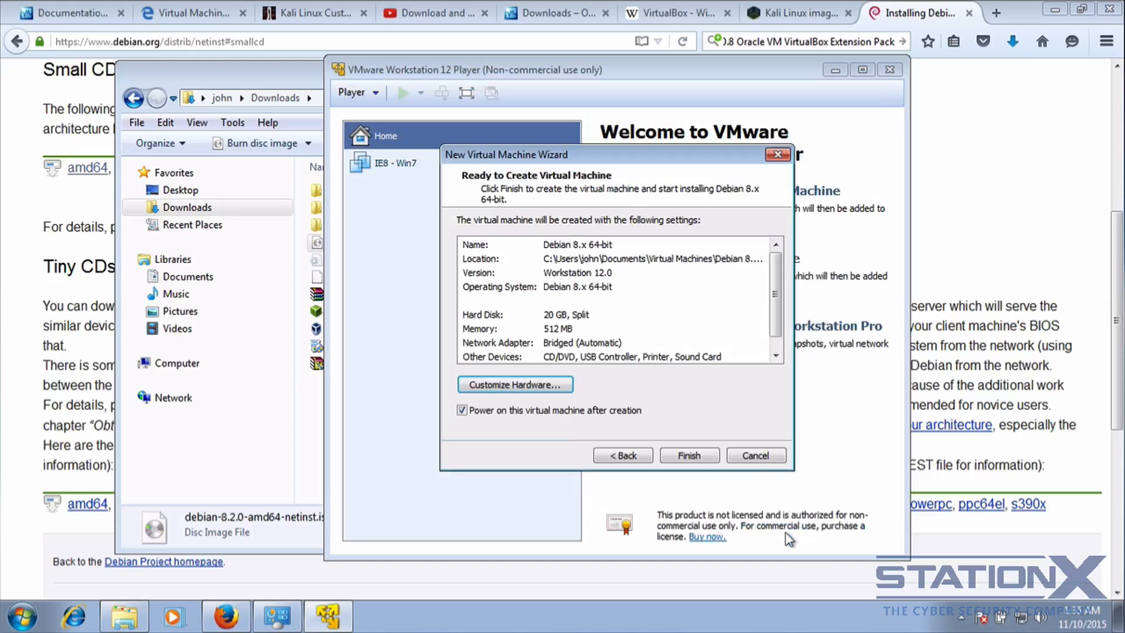
Create and power on the Debian machine, postpone the VMware Tools for Linux download, and give the guest input focus
left_click(705, 455)
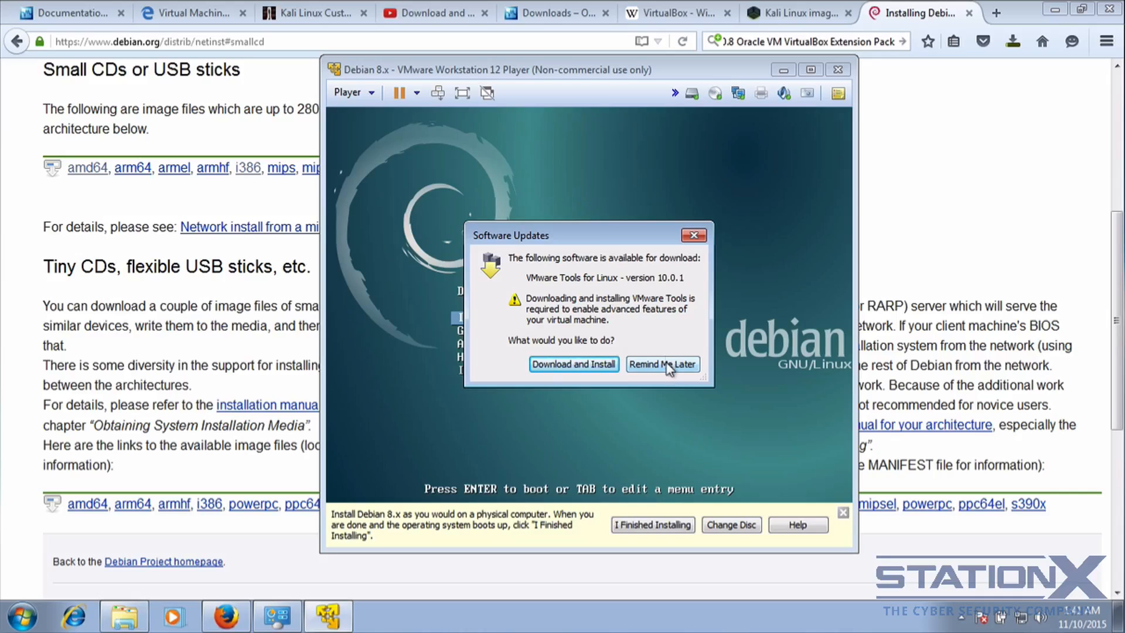
left_click(669, 368)
left_click(542, 320)
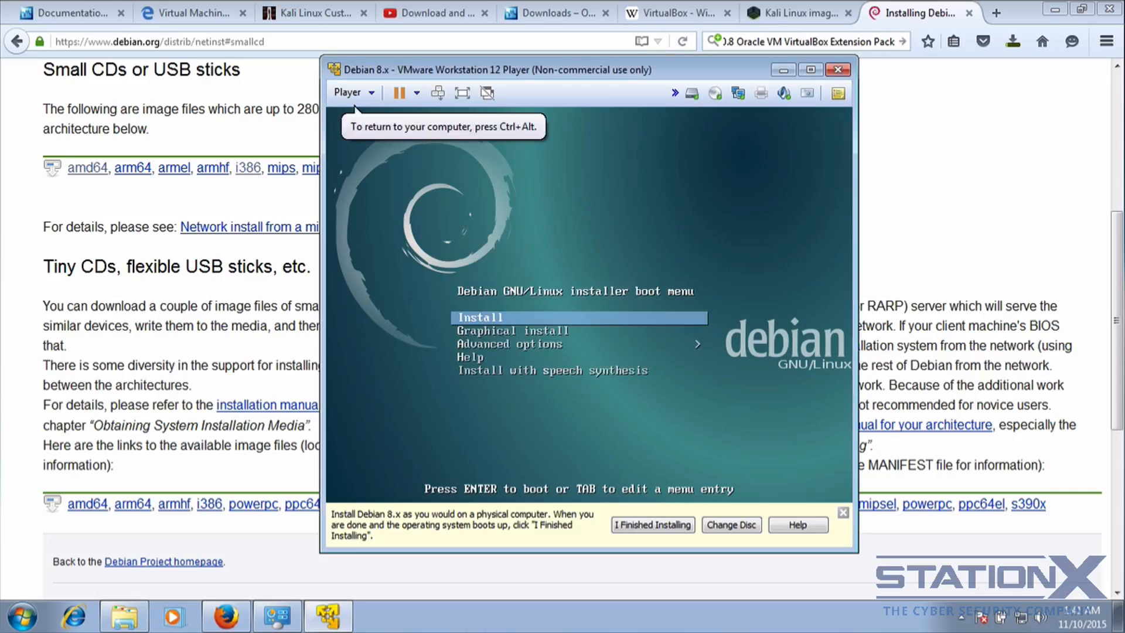
Browse the Debian installer boot menu entries and boot the standard Install option
key("Down")
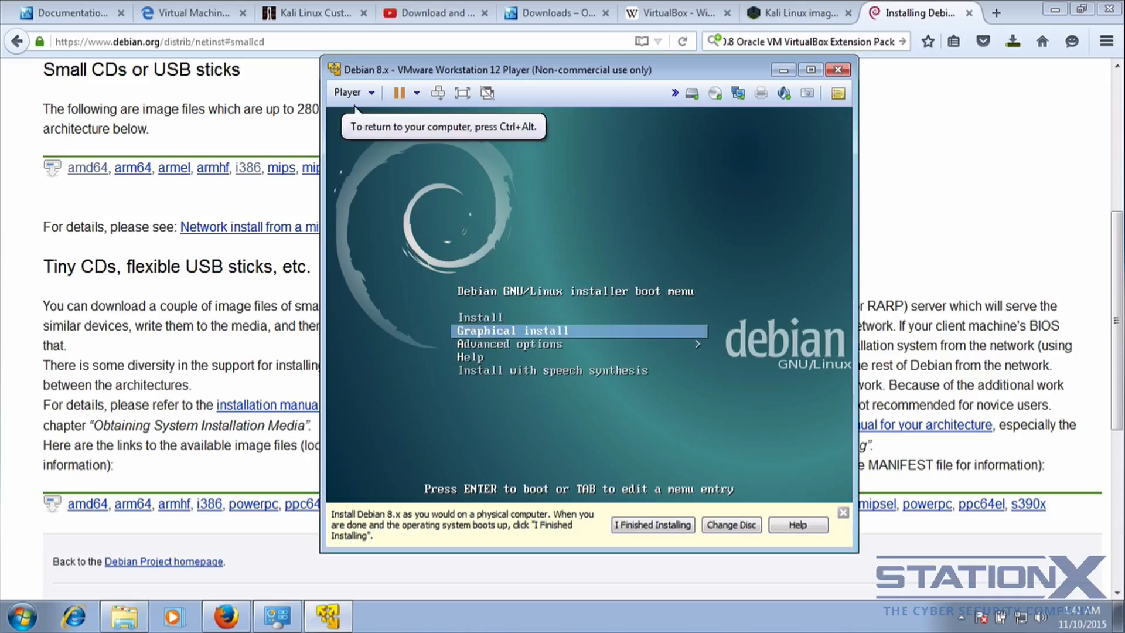
key("Down")
key("Up")
key("Up")
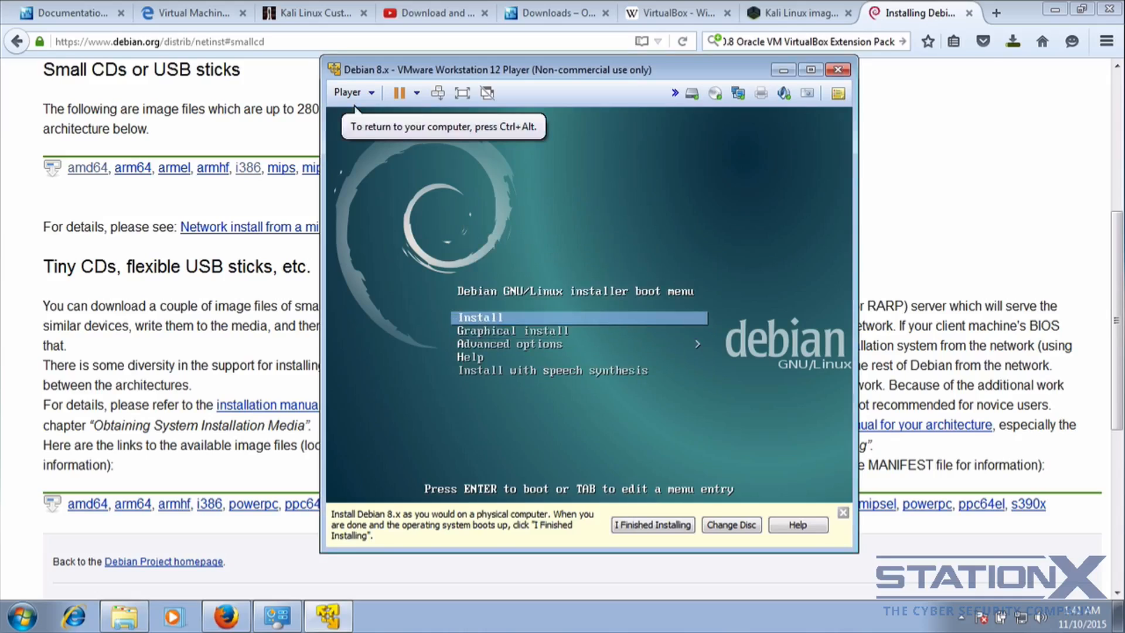
key("Return")
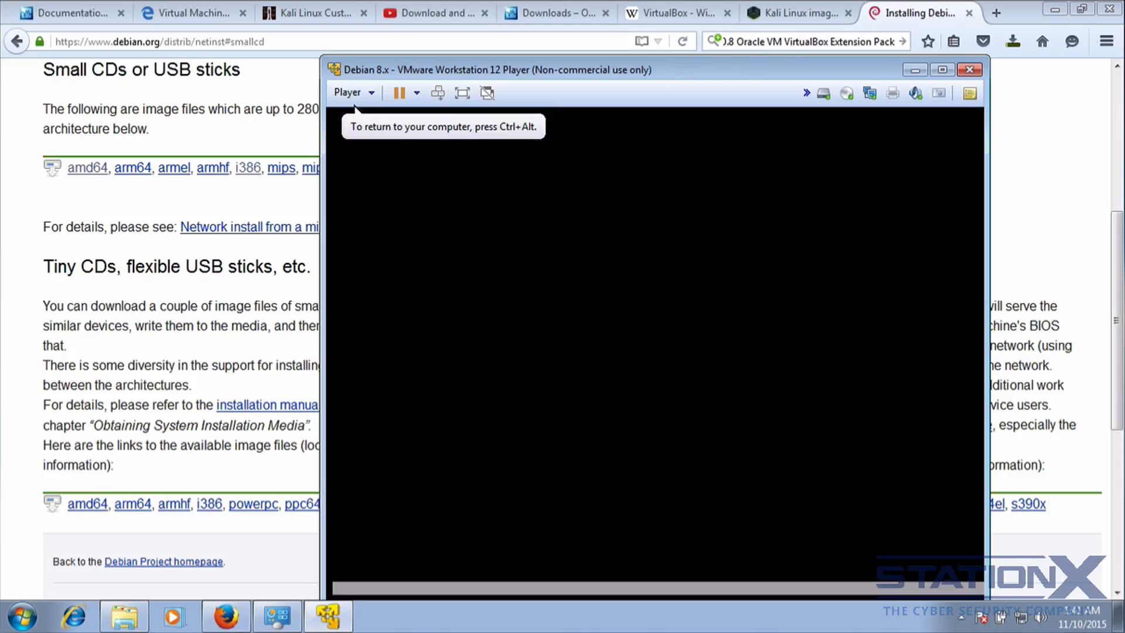
Select English as the language for the Debian installation
key("Down")
key("Down")
key("Up")
key("Up")
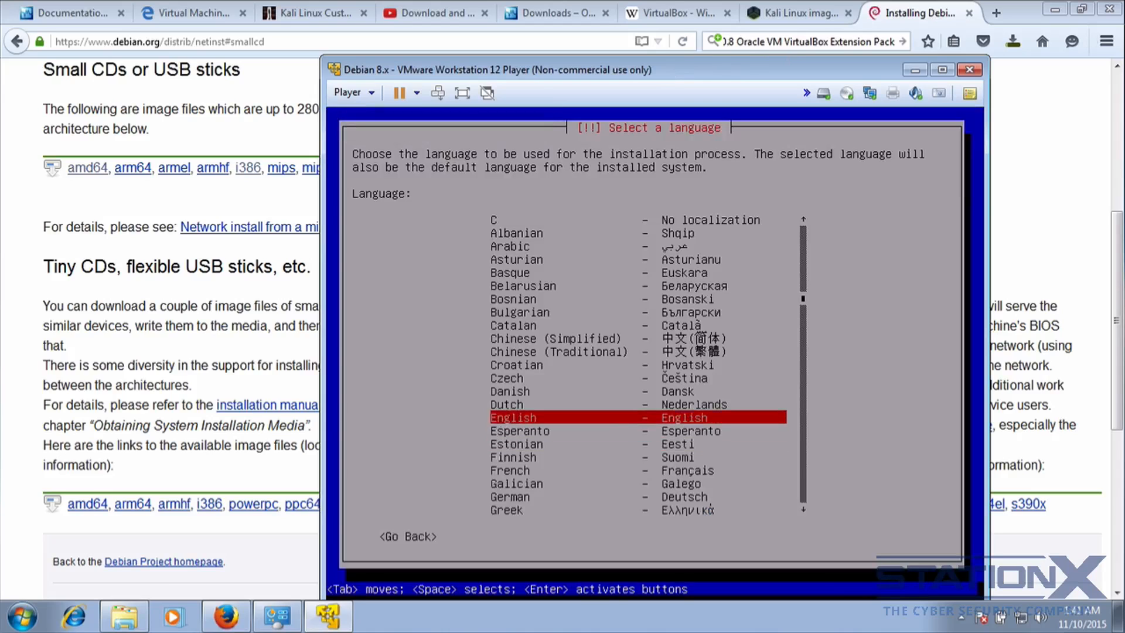
key("Return")
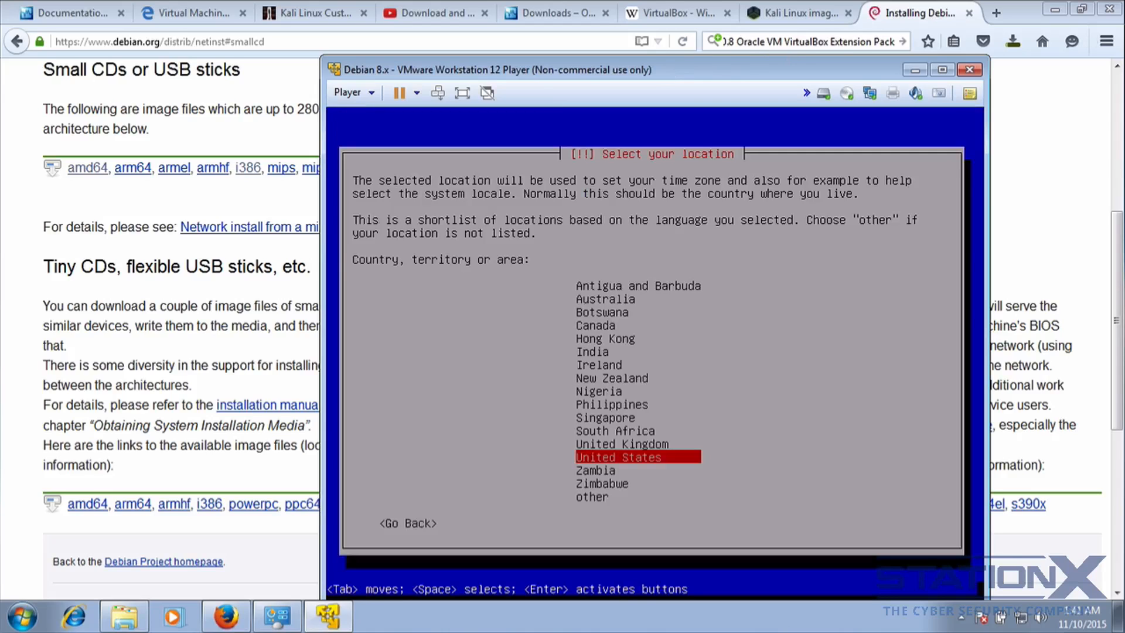